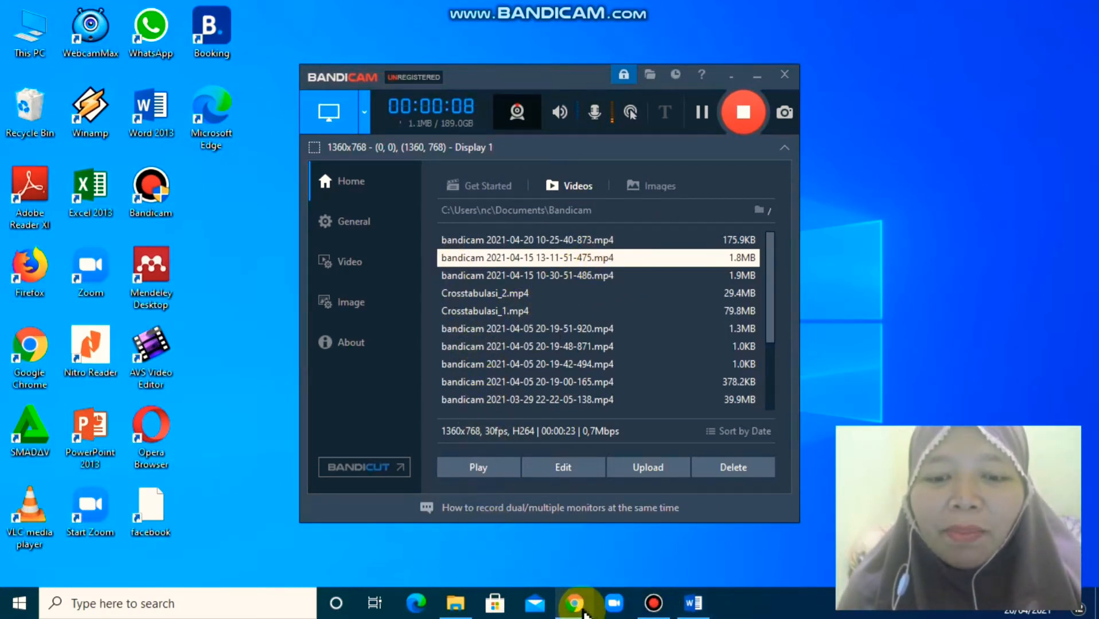
Open Chrome, go to the Gmail inbox and launch Google Drive from the Google apps.
left_click(574, 602)
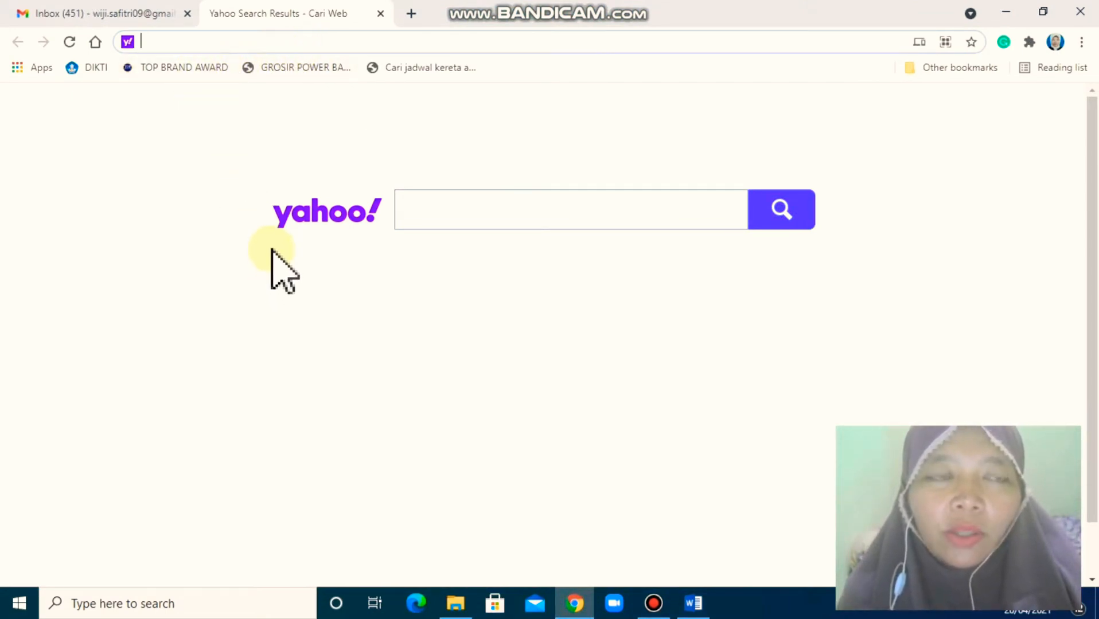
left_click(123, 10)
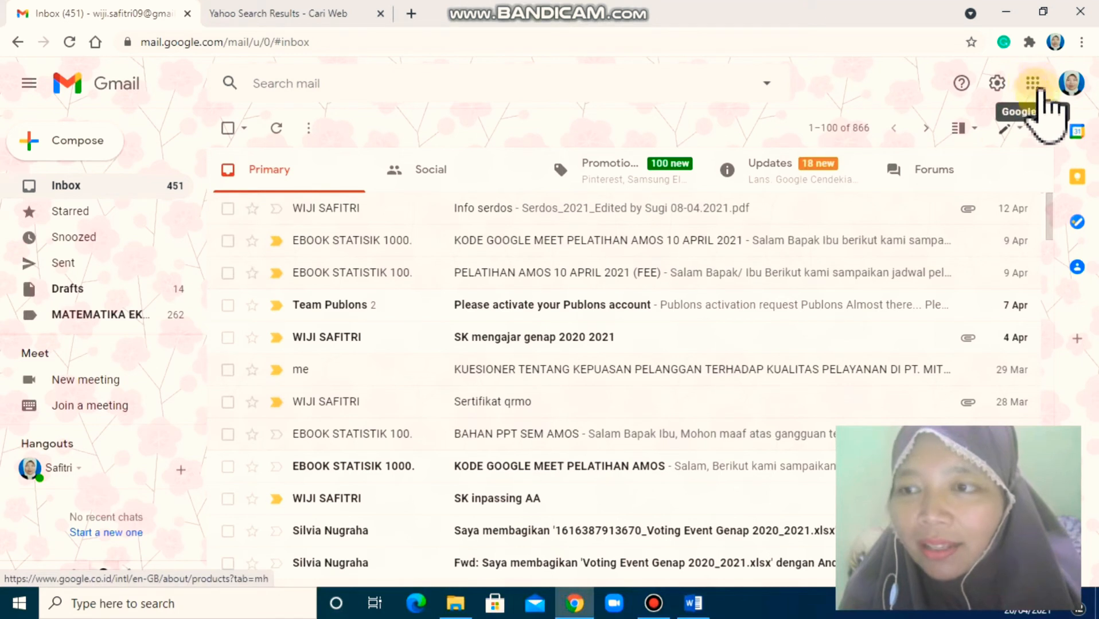
left_click(1033, 85)
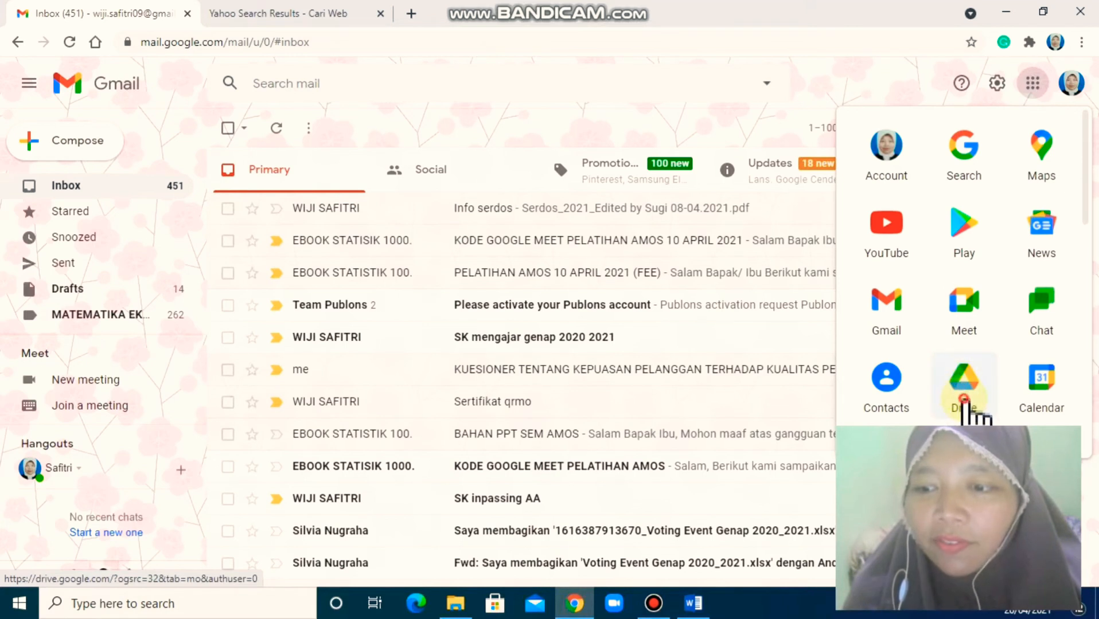
left_click(964, 400)
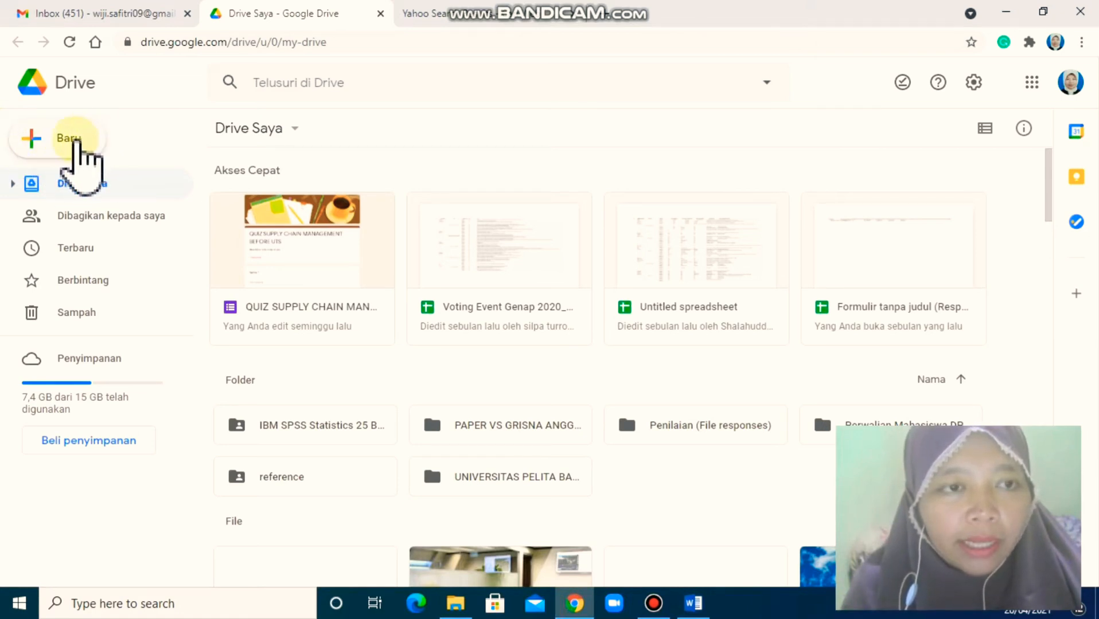
Create a new blank Google Form (Formulir kosong) in Drive.
left_click(76, 142)
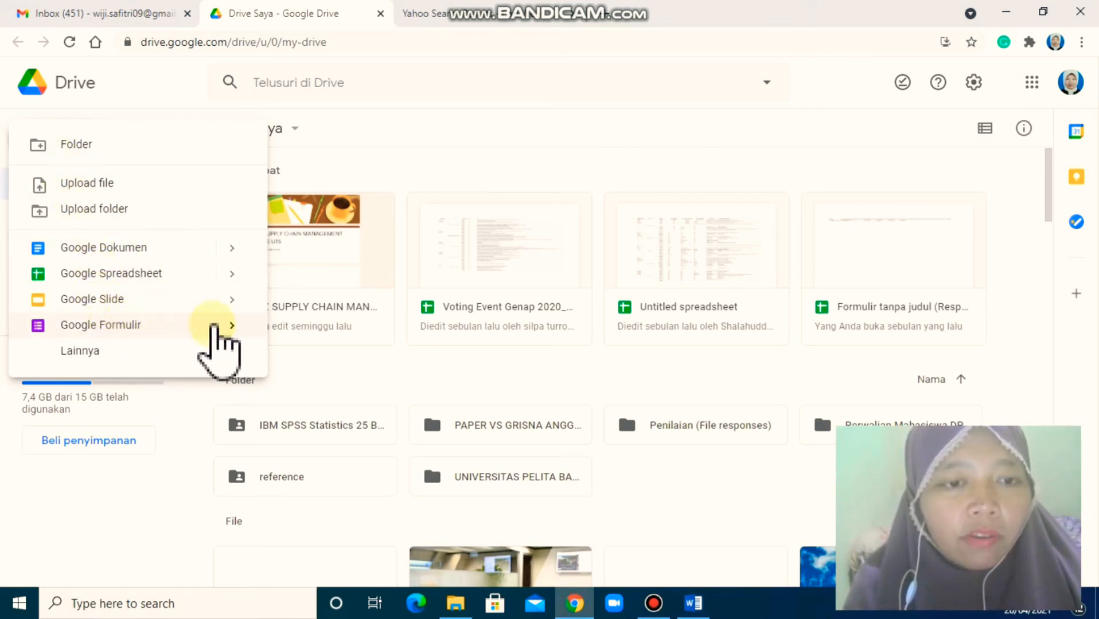
left_click(230, 325)
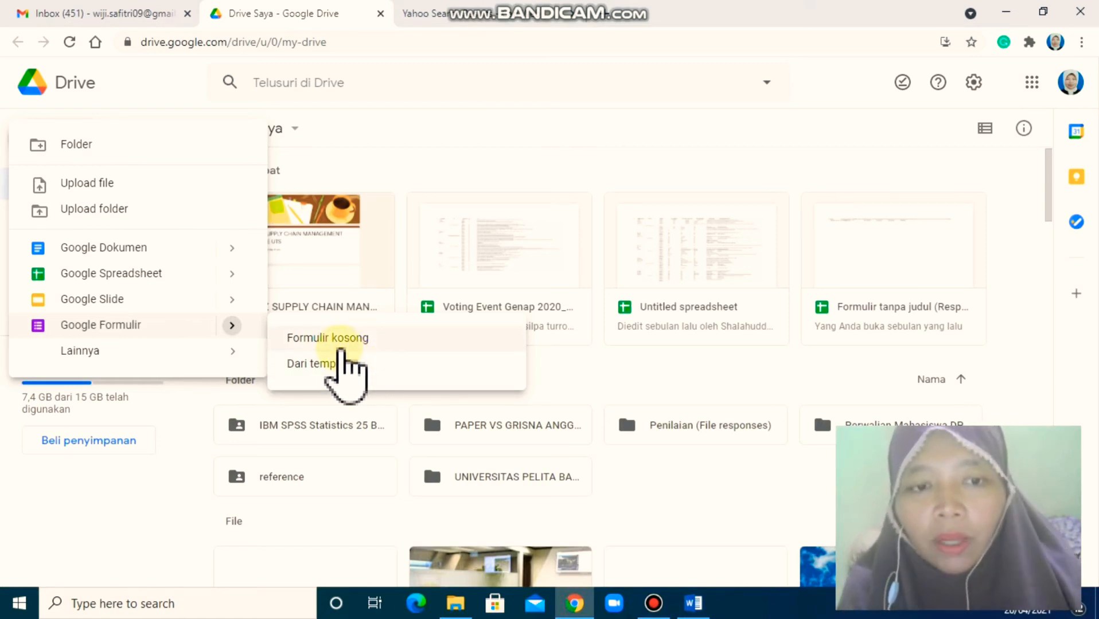
left_click(341, 344)
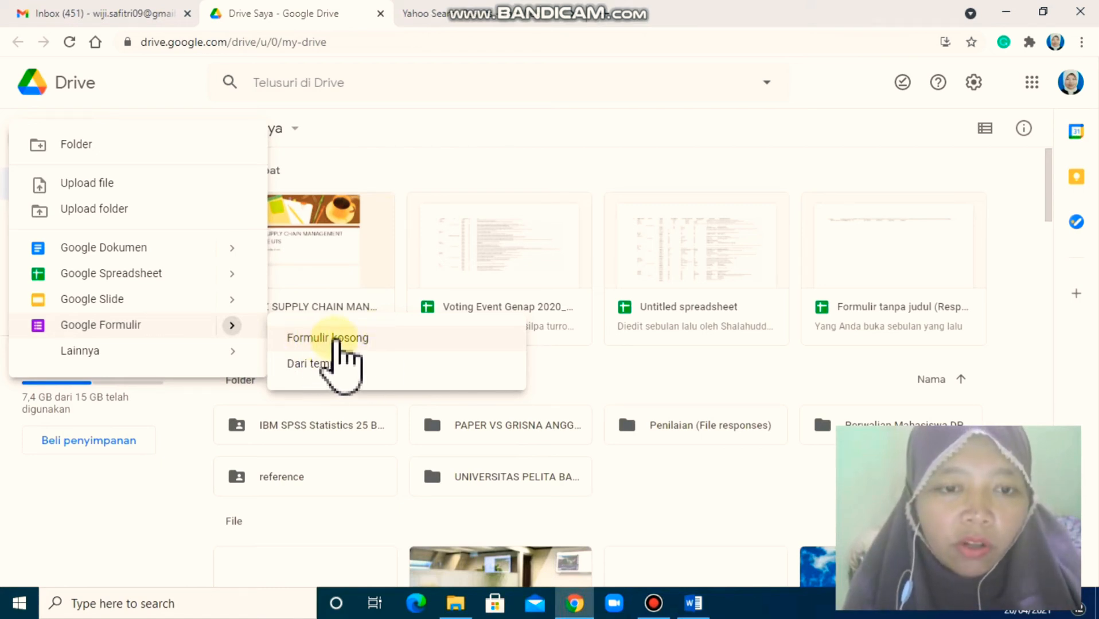
left_click(337, 339)
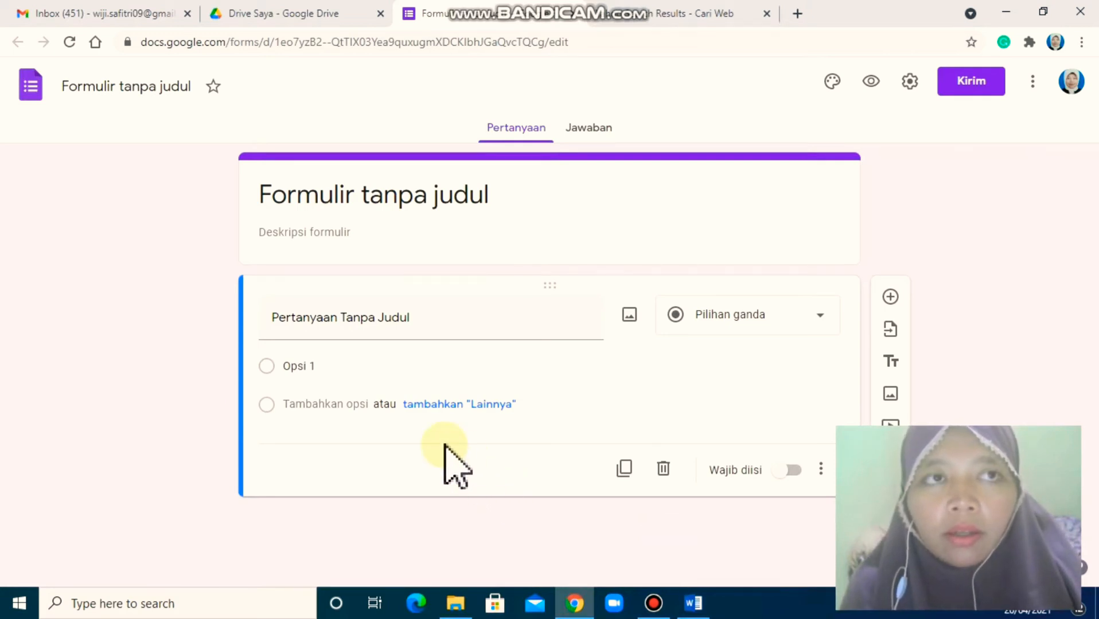
Switch to Word and look through the questionnaire's statement tables and its first page with the heading and respondent identity.
left_click(701, 605)
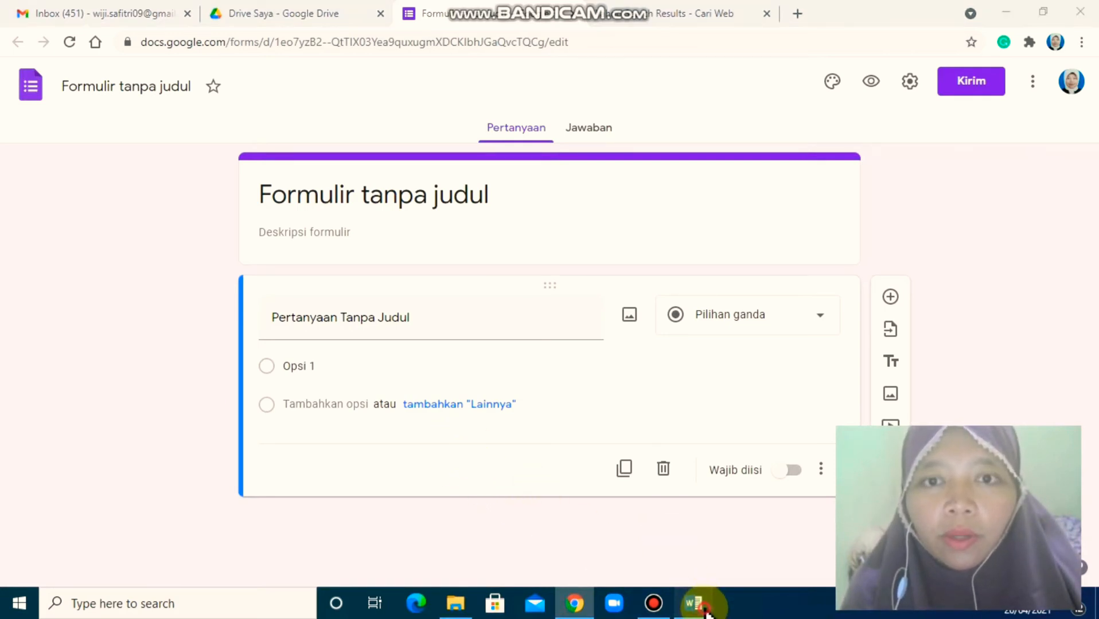
scroll(635, 314, "up", 6)
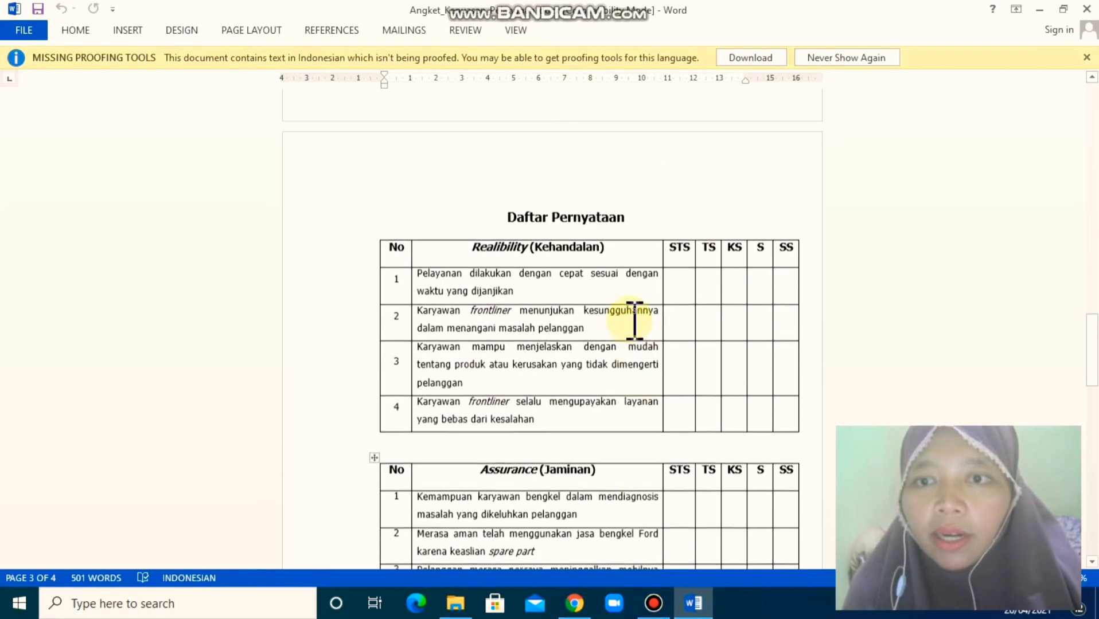
scroll(631, 319, "up", 4)
scroll(633, 330, "down", 3)
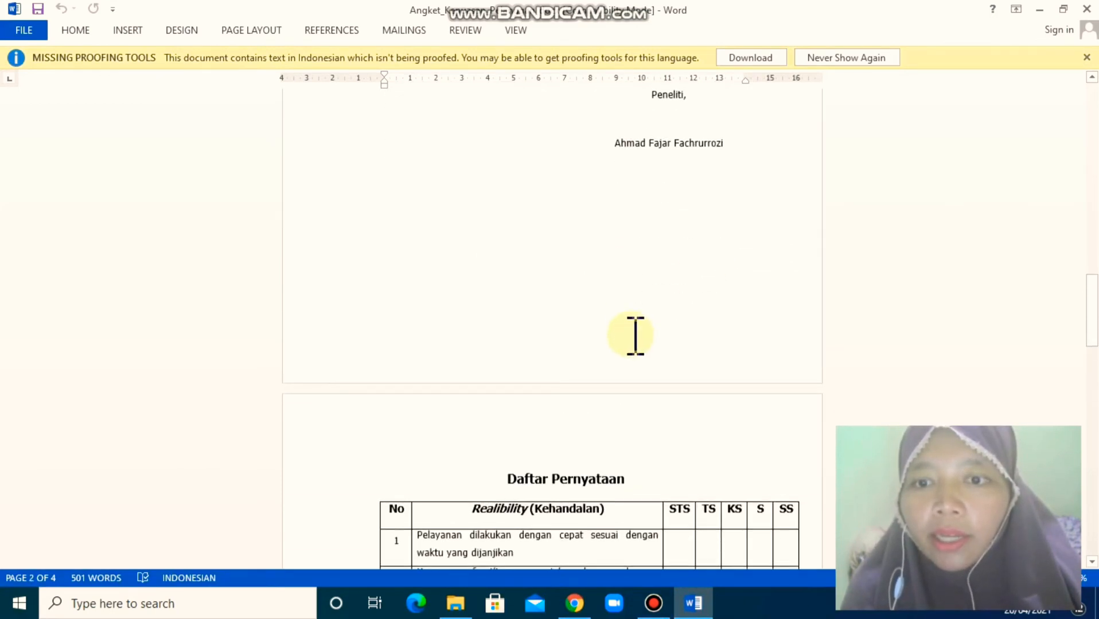
scroll(634, 335, "down", 4)
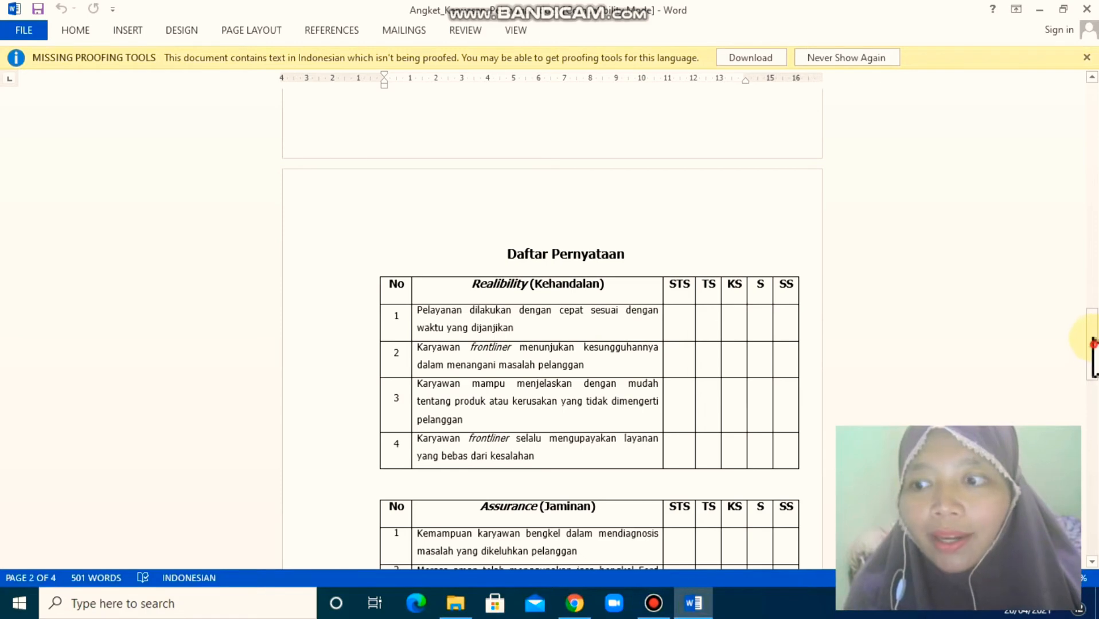
left_click_drag(1092, 344, 1087, 108)
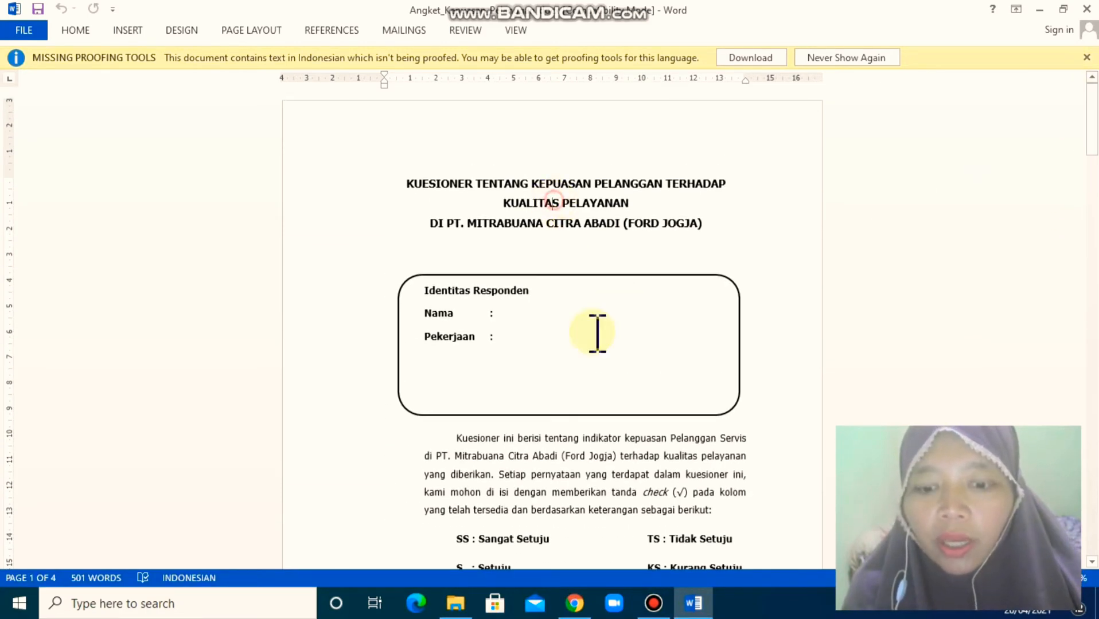
Replace the form title with the Word heading "KUESIONER TENTANG KEPUASAN PELANGGAN TERHADAP KUALITAS PELAYANAN DI PT. MITRABUANA CITRA ABADI (FORD JOGJA)".
left_click(578, 605)
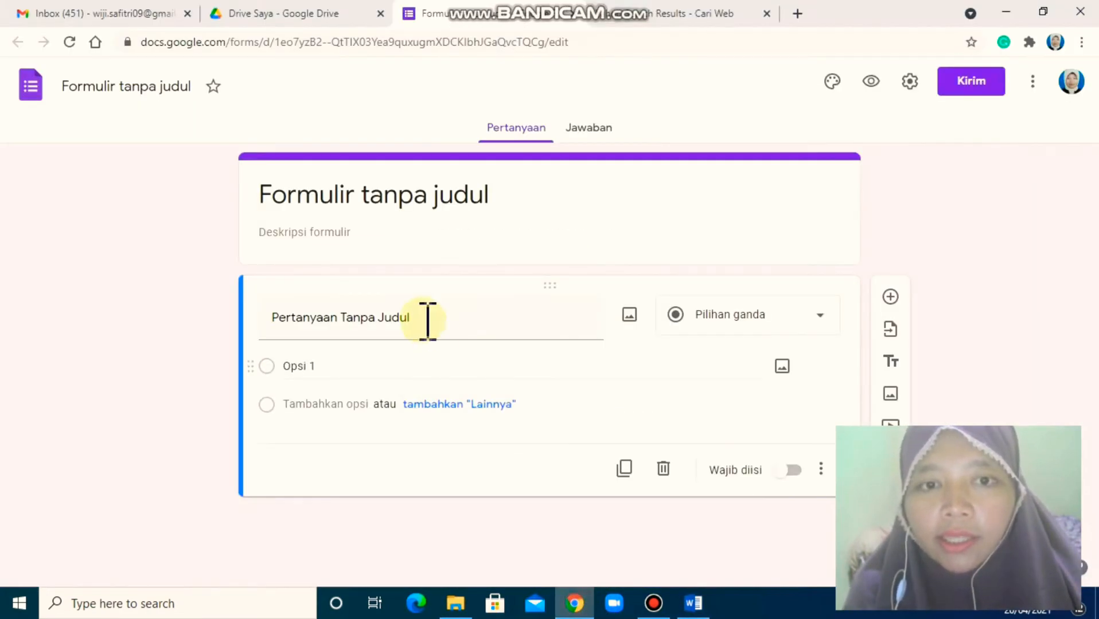
triple_click(381, 195)
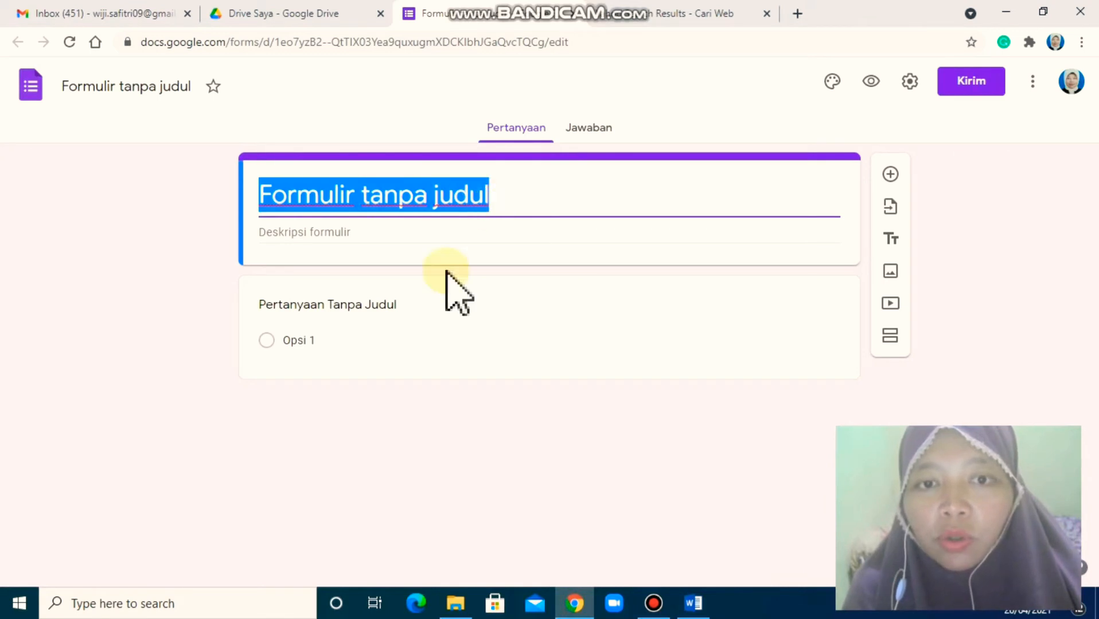
left_click(703, 587)
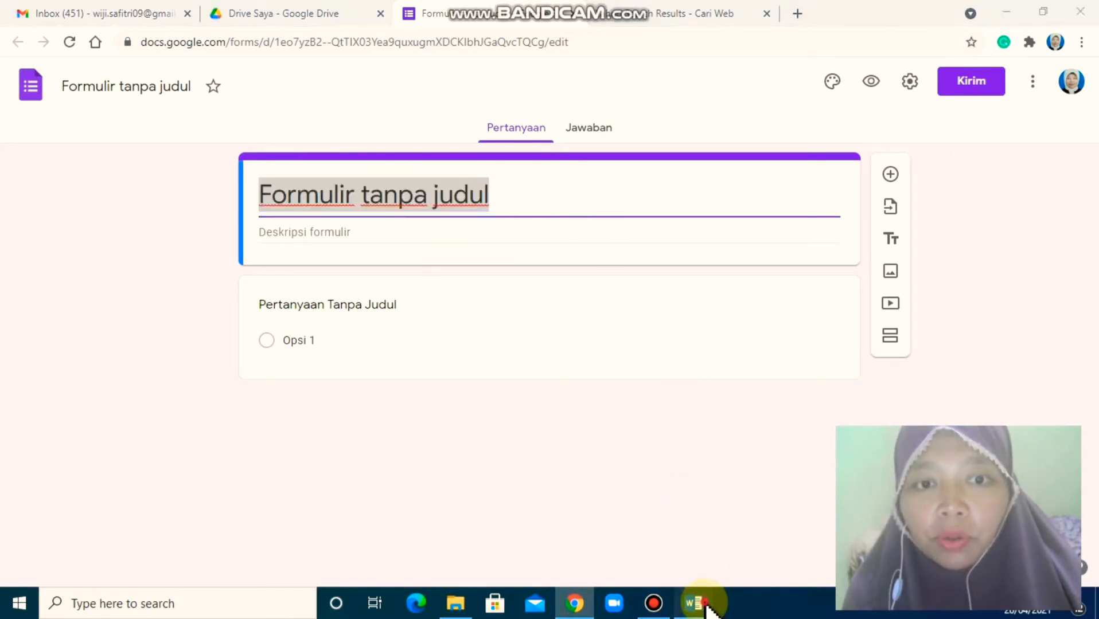
left_click(489, 201)
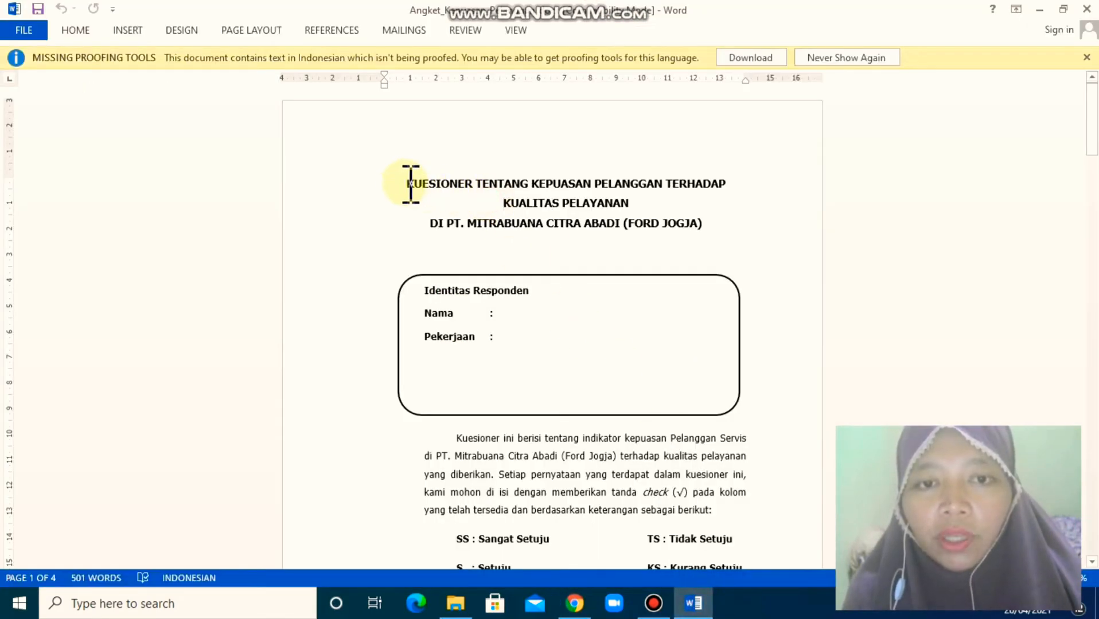
left_click_drag(410, 184, 686, 224)
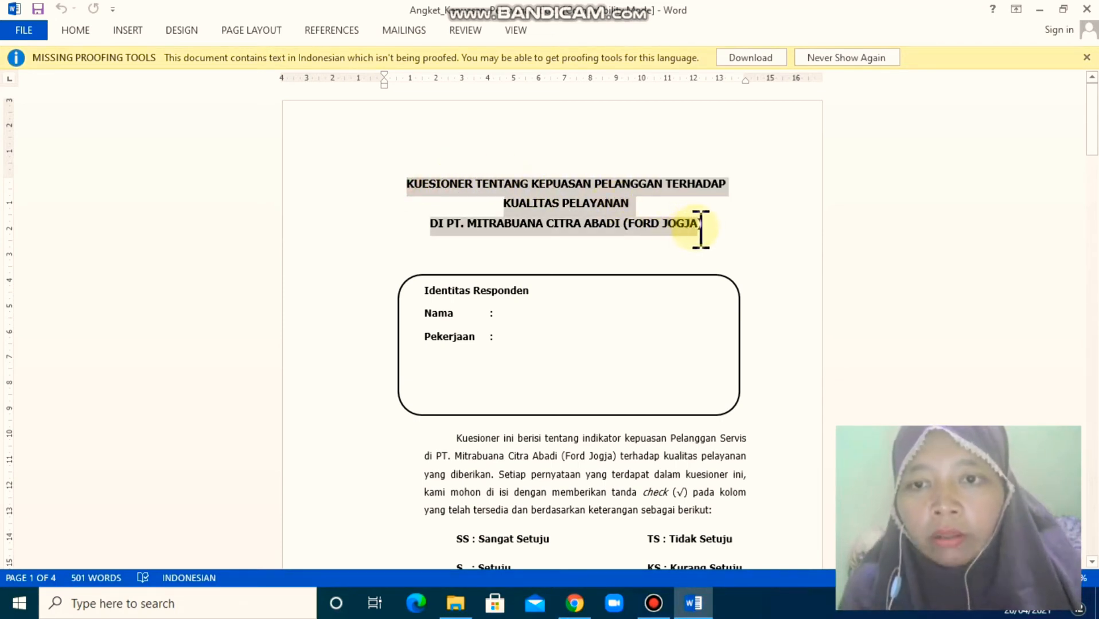
left_click_drag(704, 230, 705, 258)
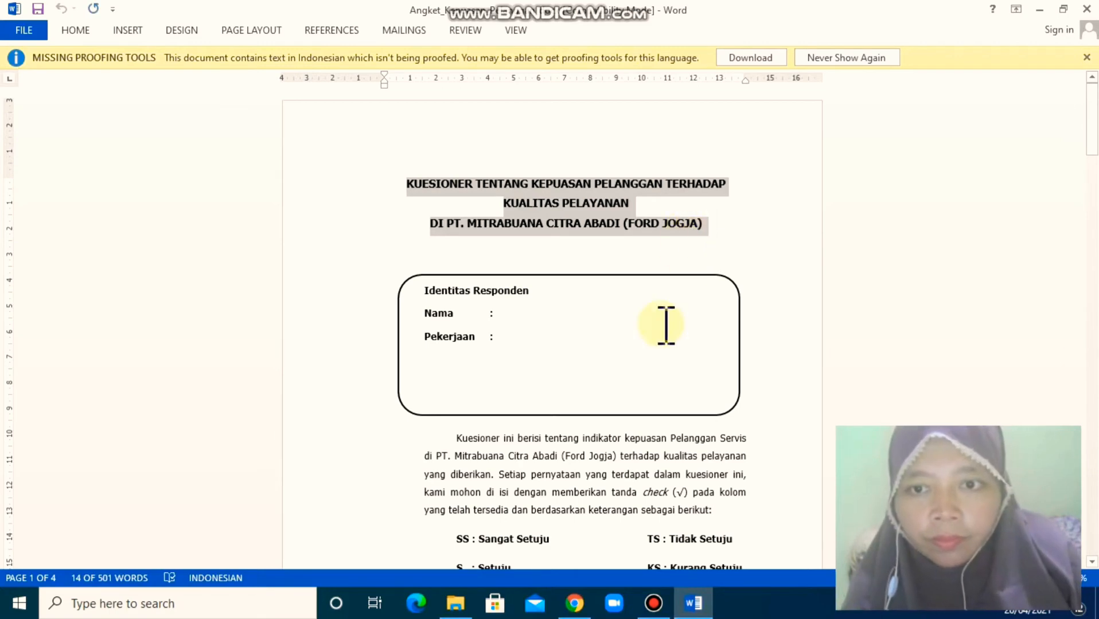
left_click(466, 220)
right_click(570, 602)
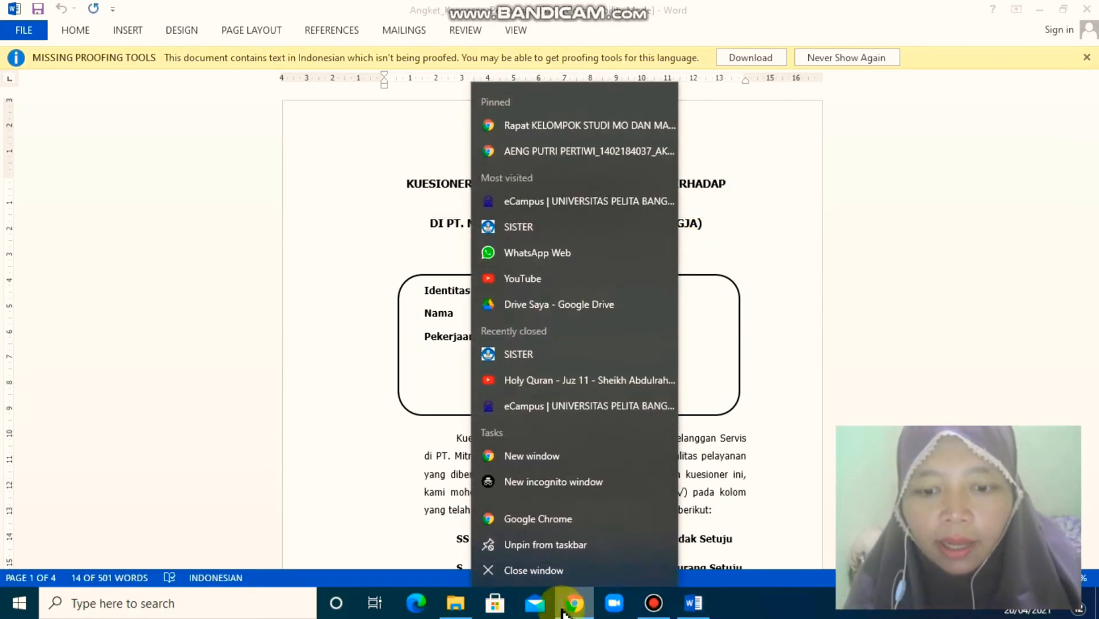
left_click(574, 601)
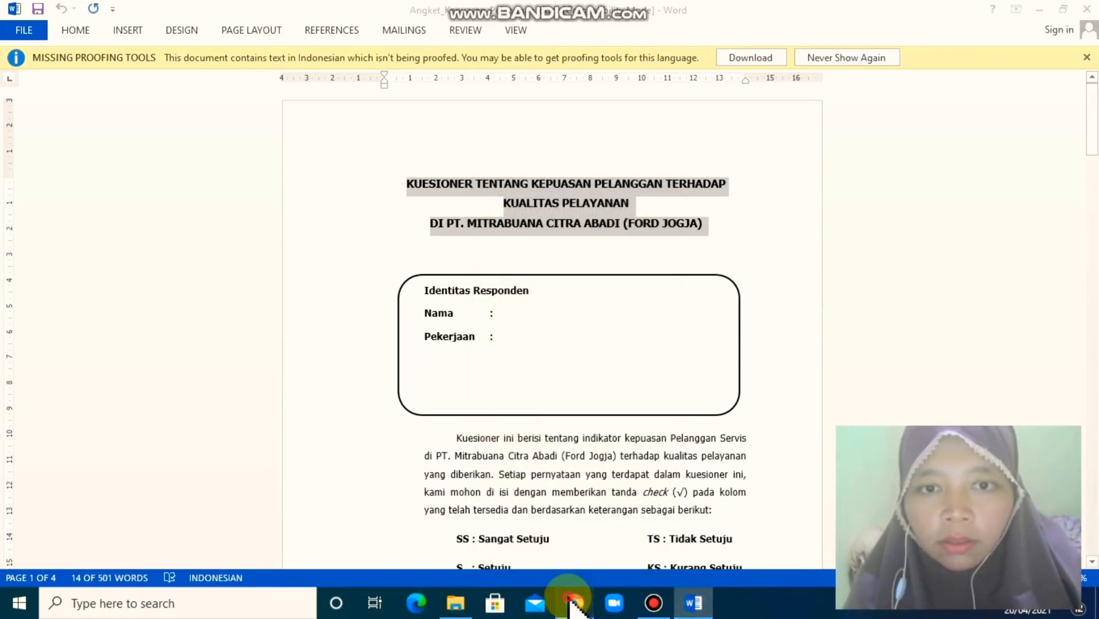
type("KUESIONER TENTANG KEPUASAN PELANGGAN TERHADAP KUALITAS PELAYANANDI PT. MITRABUANA CITRA ABADI (FORD JOGJA)")
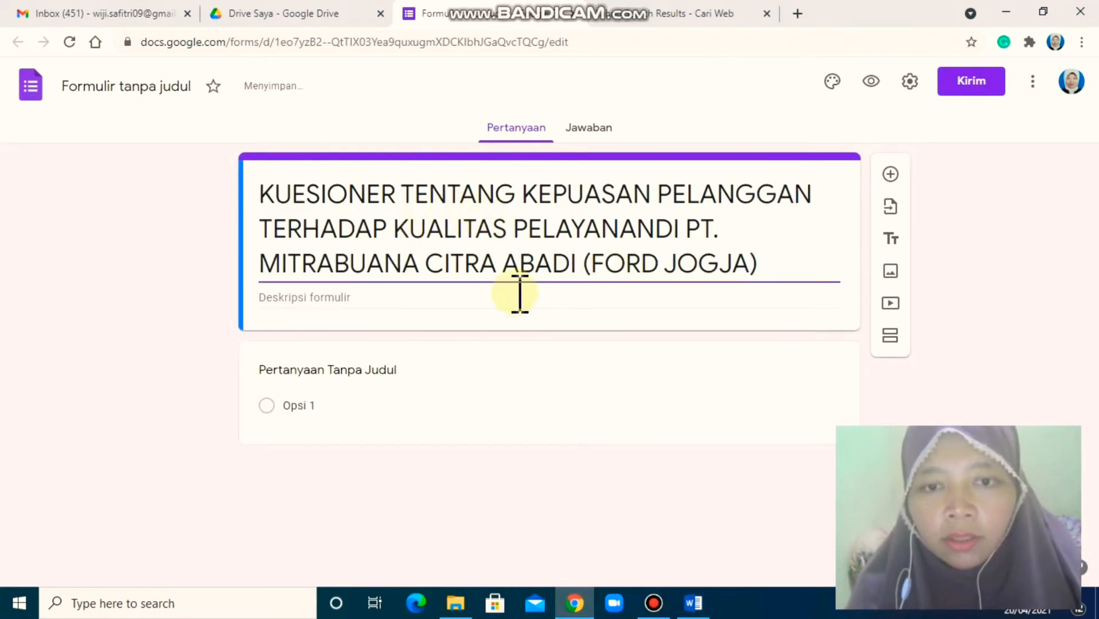
Enter the form description "Berikut adalah kuesioner yang terdiri dari 2 bagian. Bagian 1 adalah identitas responden. bagian 2 adalah pengisian dari kuesioner".
left_click(388, 304)
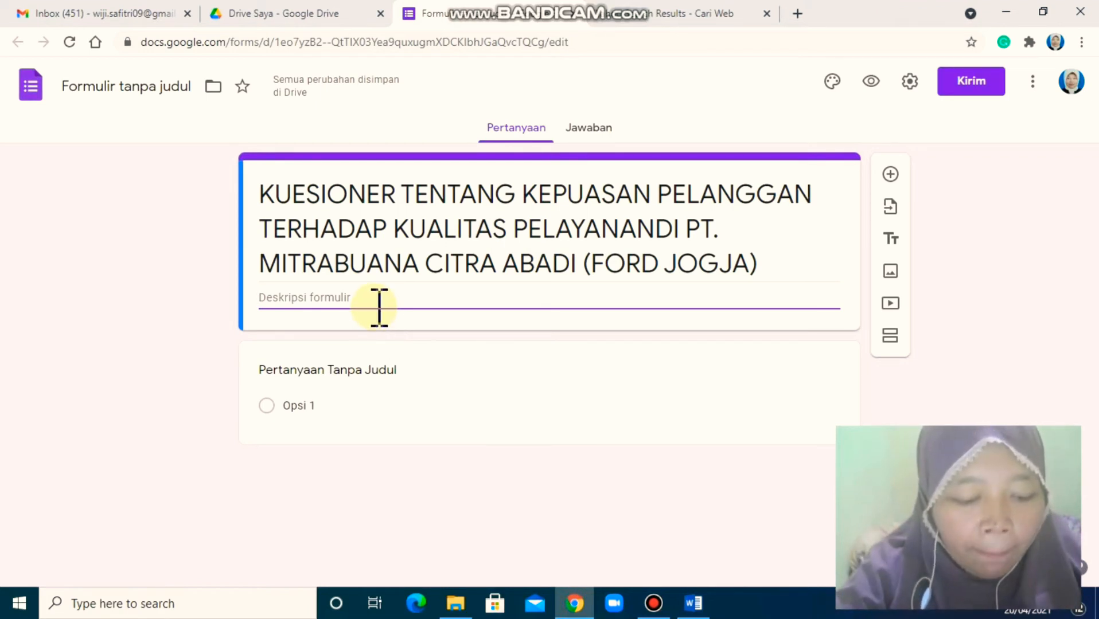
type("Berikut a")
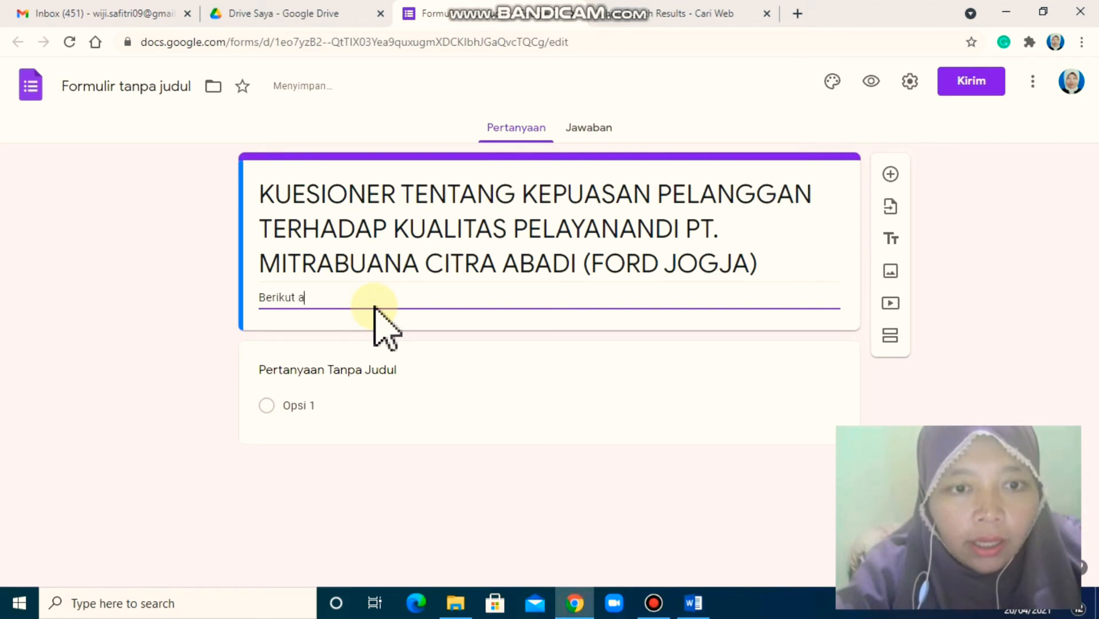
type("dalh k")
key("BackSpace")
key("BackSpace")
type("alah kuesioner yag terd")
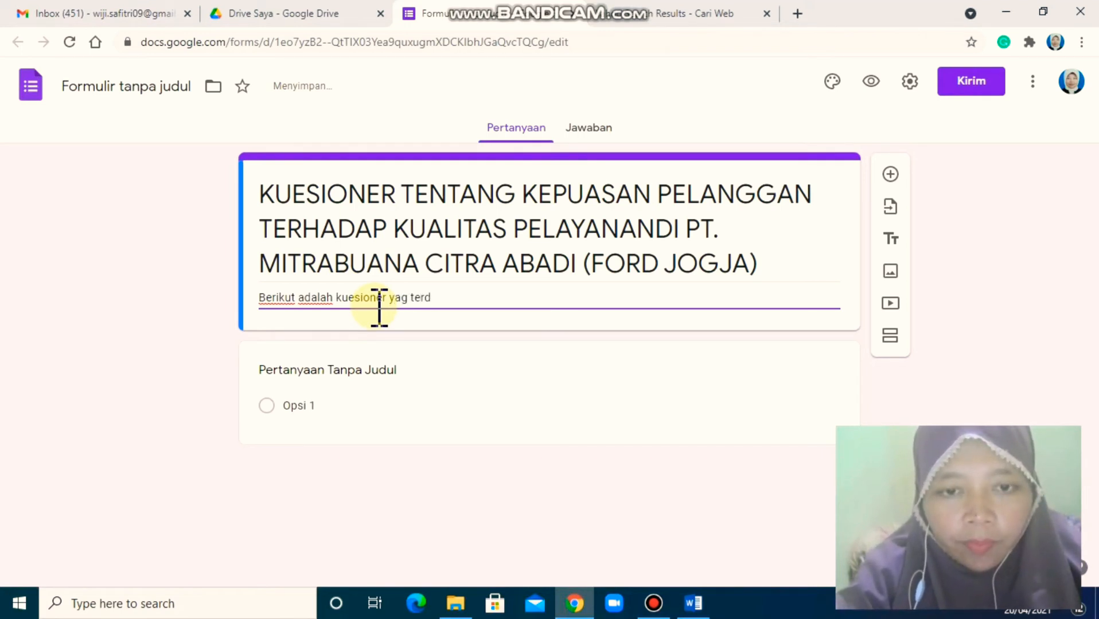
key("BackSpace")
key("BackSpace")
key("BackSpace")
type("ng te")
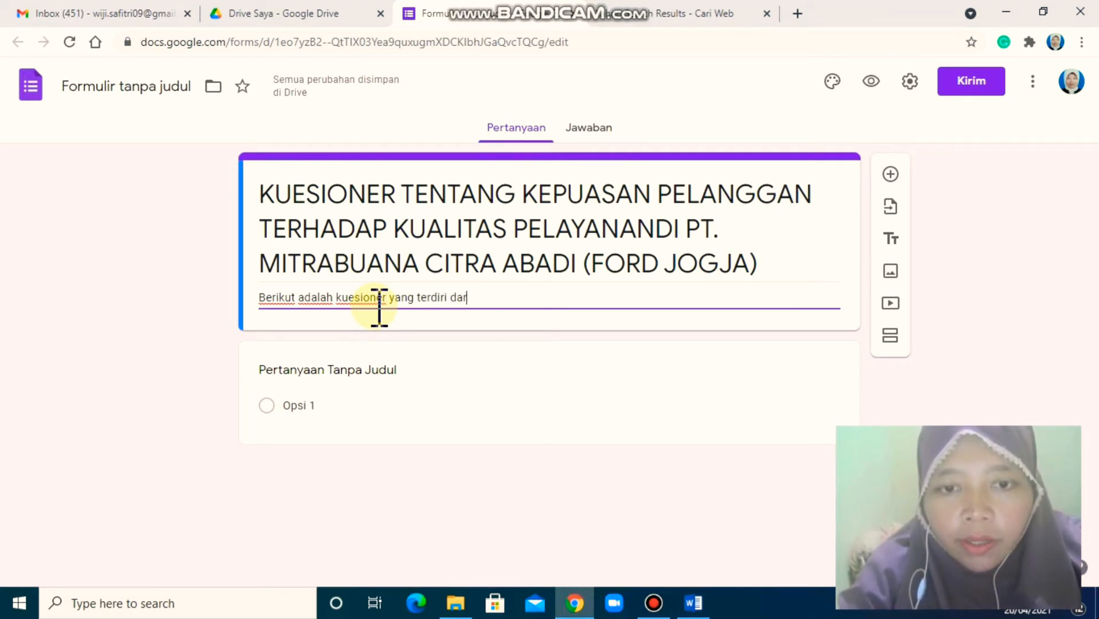
type("rdiri dari 2 bagian. Bagian 1 a")
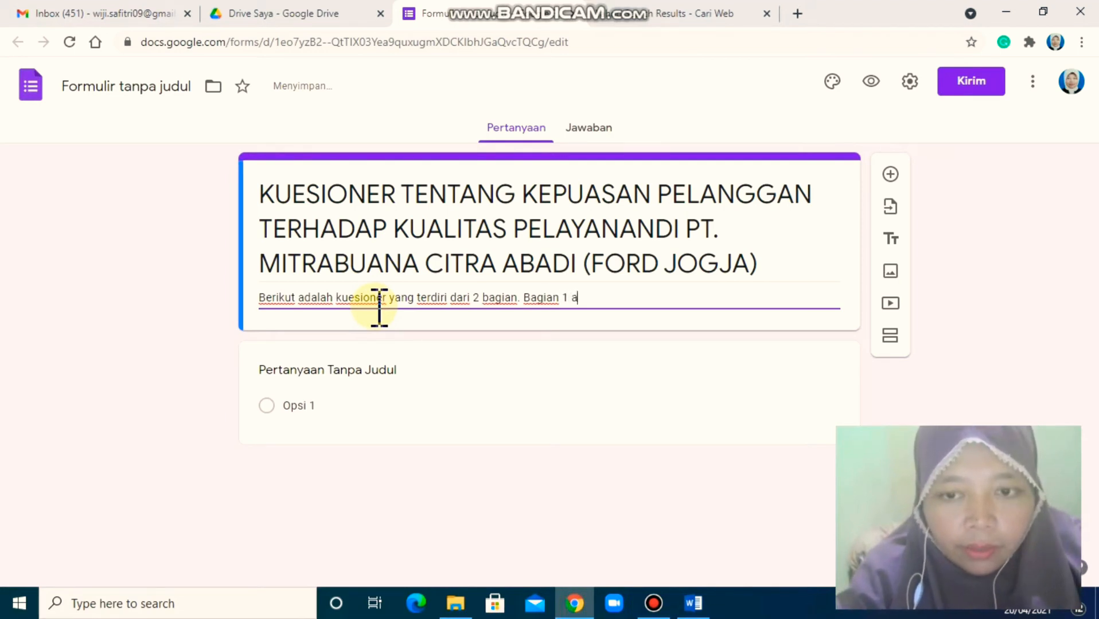
type("dalah identitas")
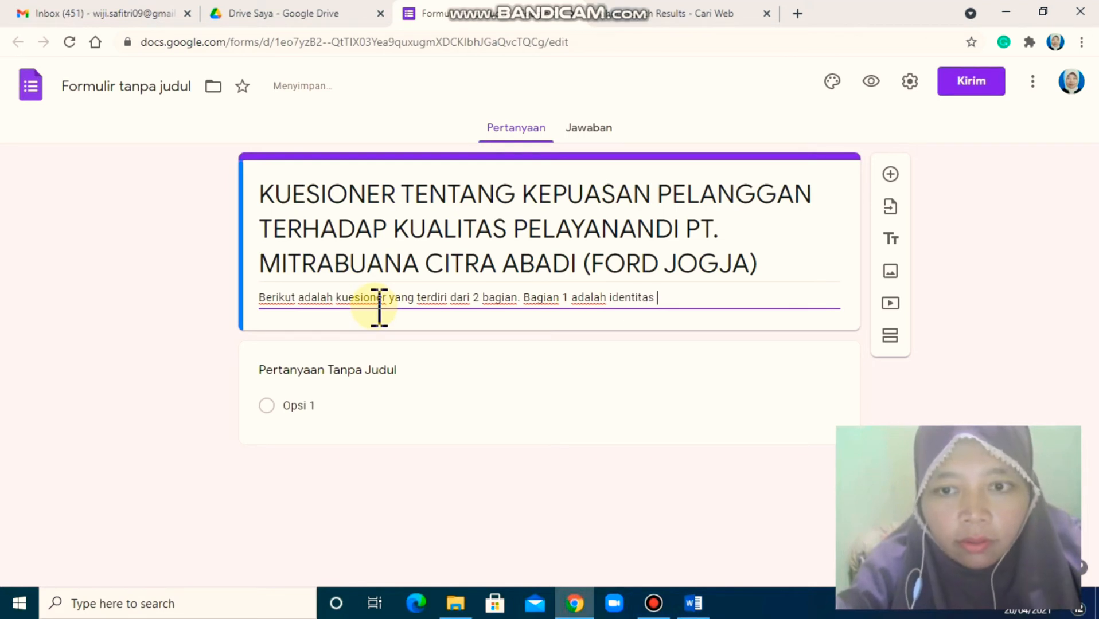
type(" responden. bag")
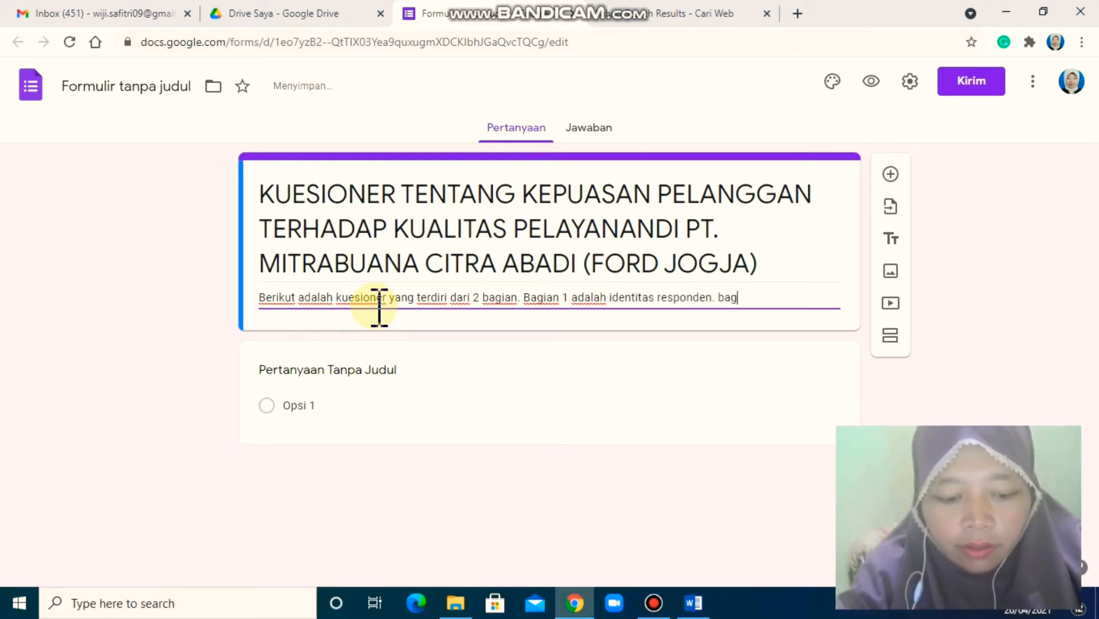
type("ia")
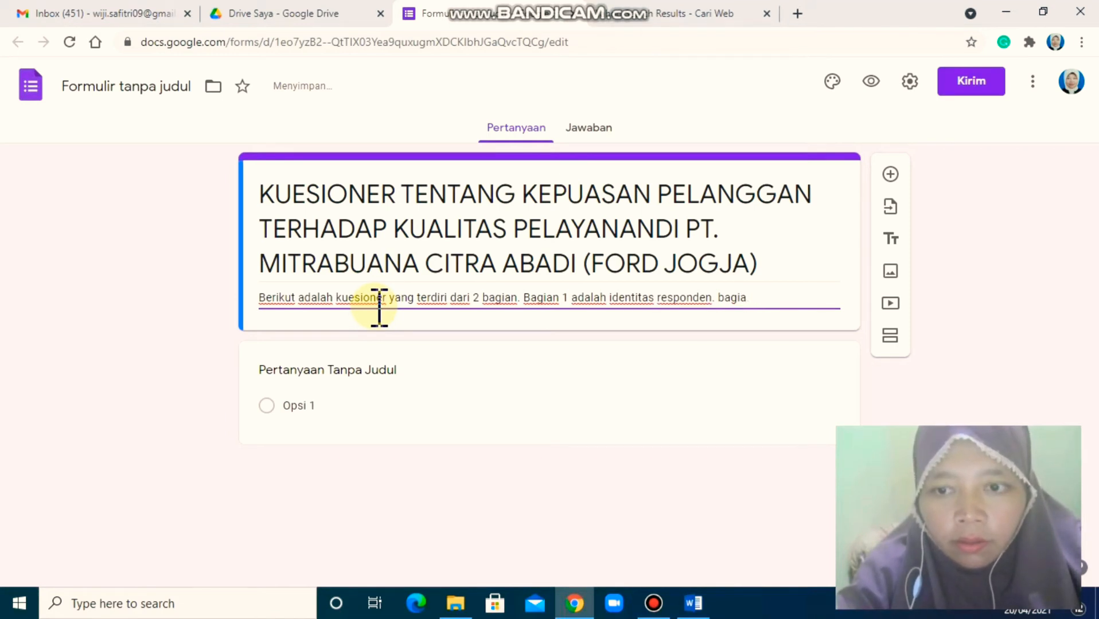
type("n 2 adalah")
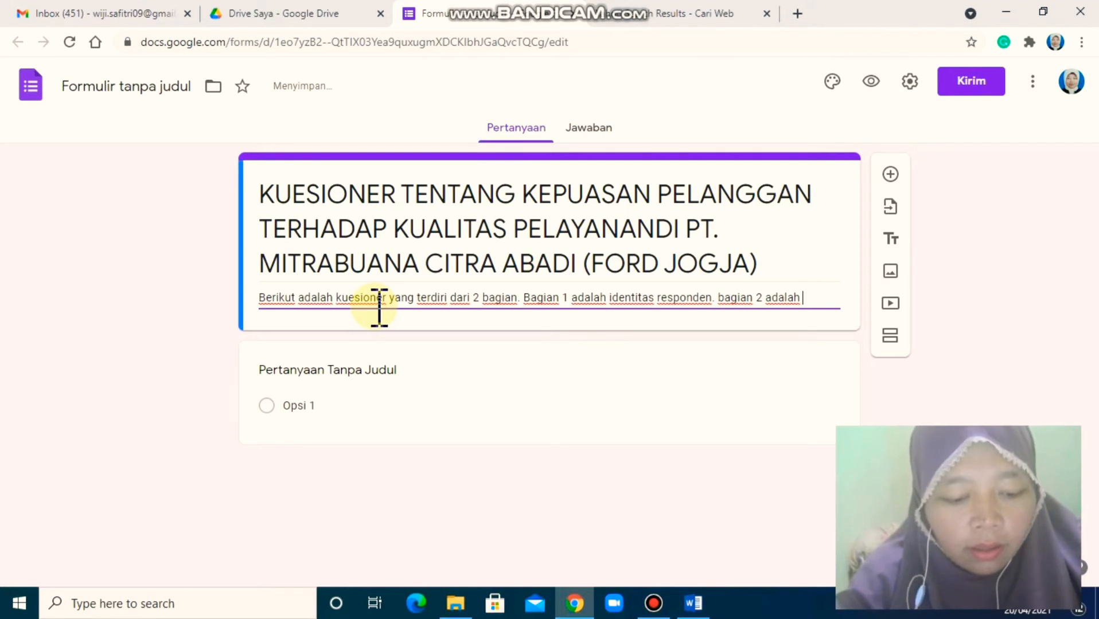
type(" pengisian dari kuesioner")
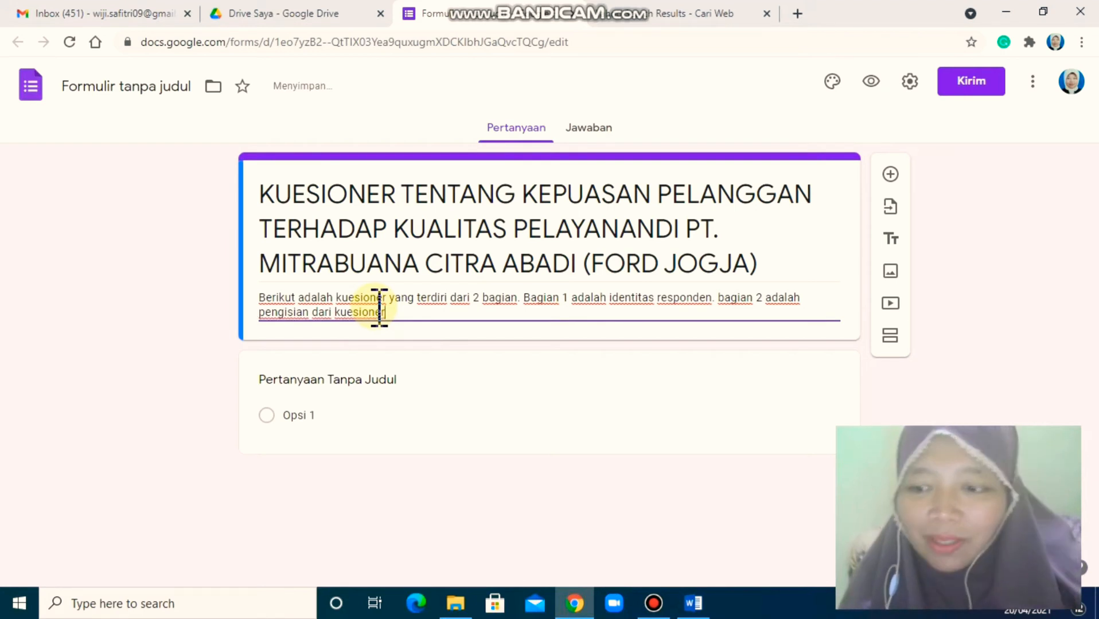
Replace the first question's placeholder title with "email Anda".
left_click(357, 381)
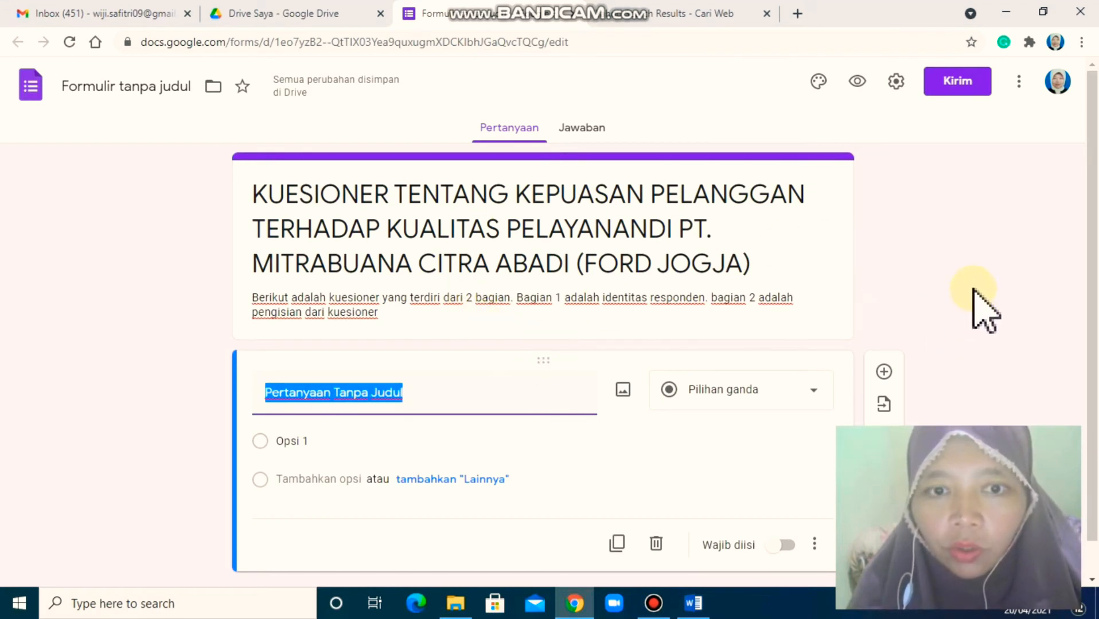
scroll(974, 290, "down", 1)
type("e")
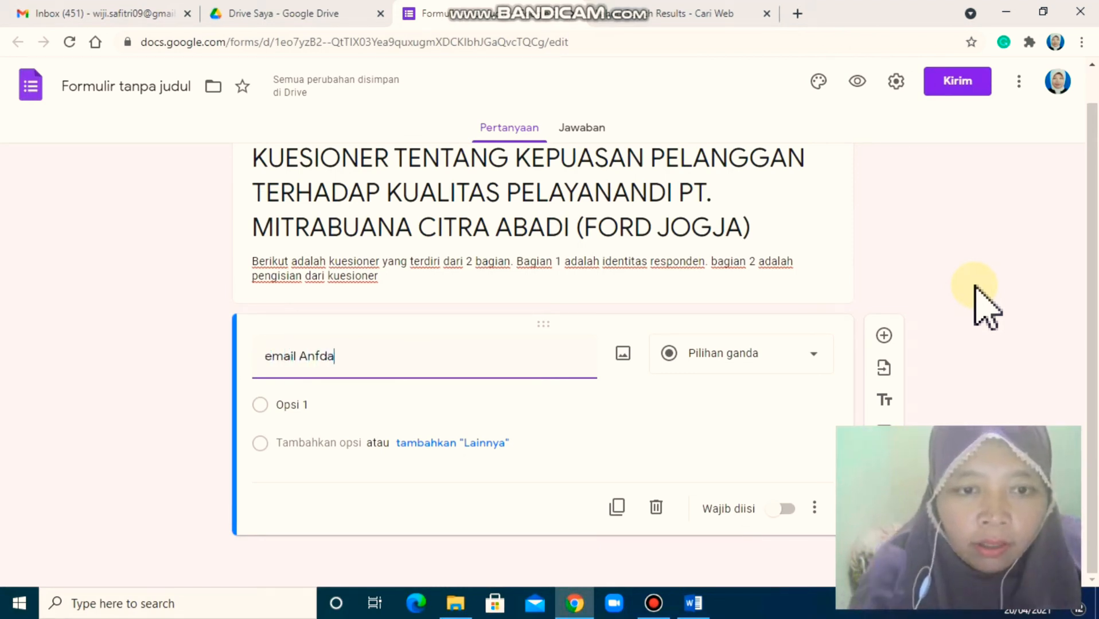
type("mail Anfda")
key("BackSpace")
key("BackSpace")
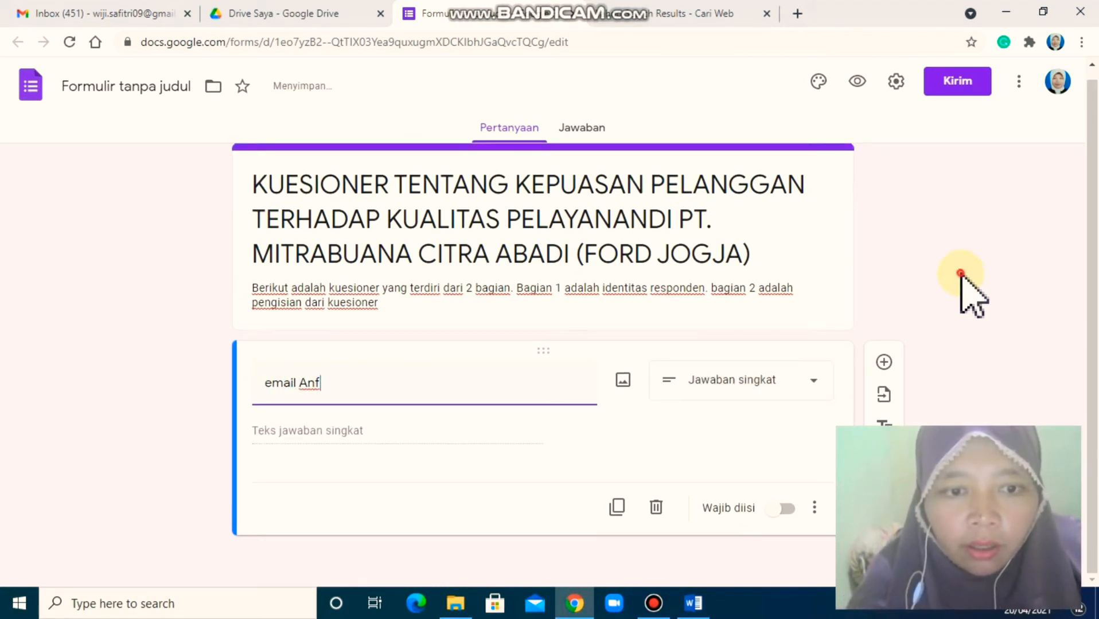
left_click(960, 274)
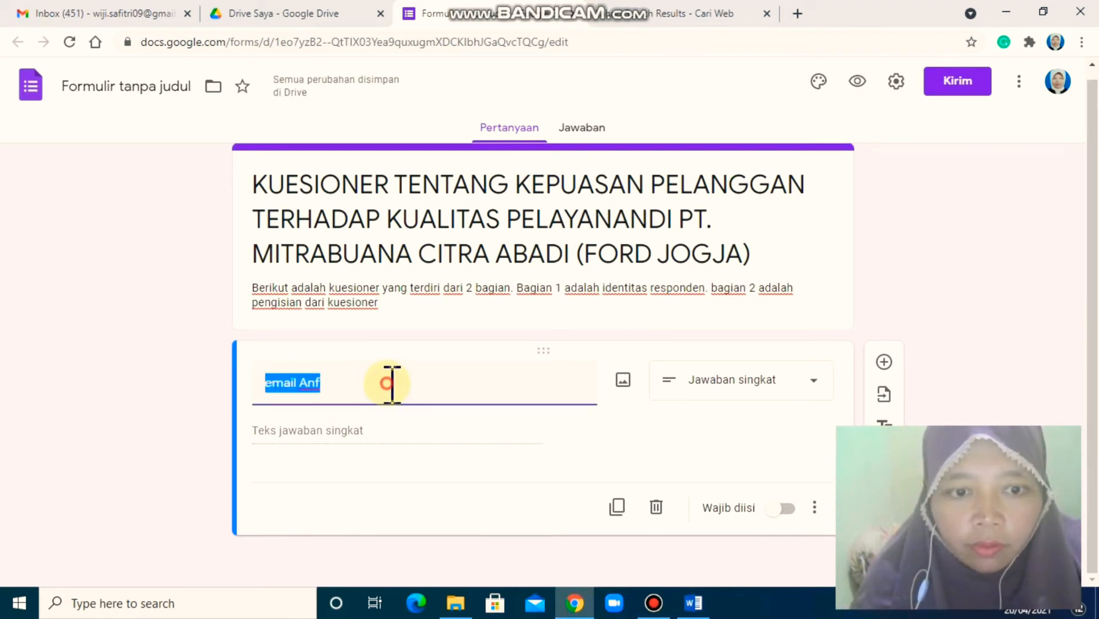
left_click(334, 384)
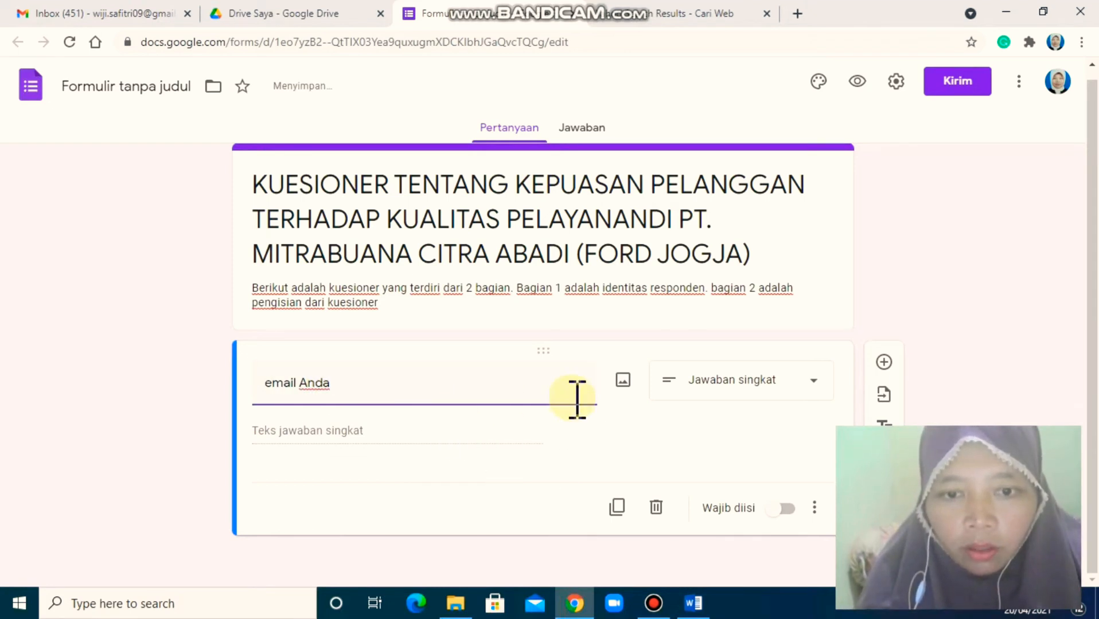
left_click(357, 441)
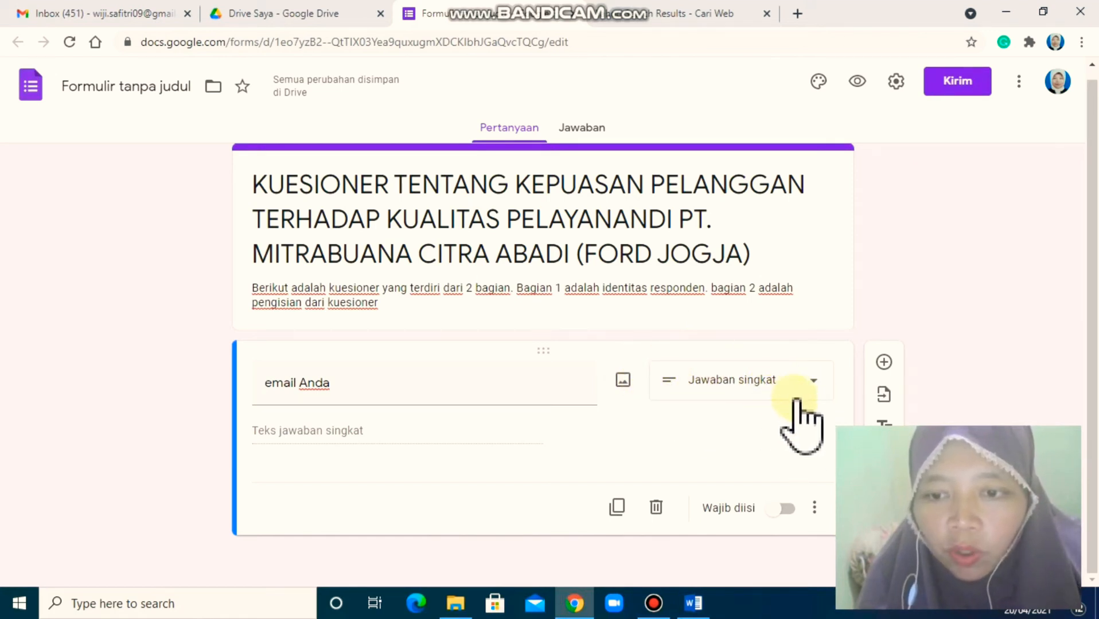
Set the "email Anda" question to the short-answer type (Jawaban singkat) and make it required (Wajib diisi).
left_click(744, 379)
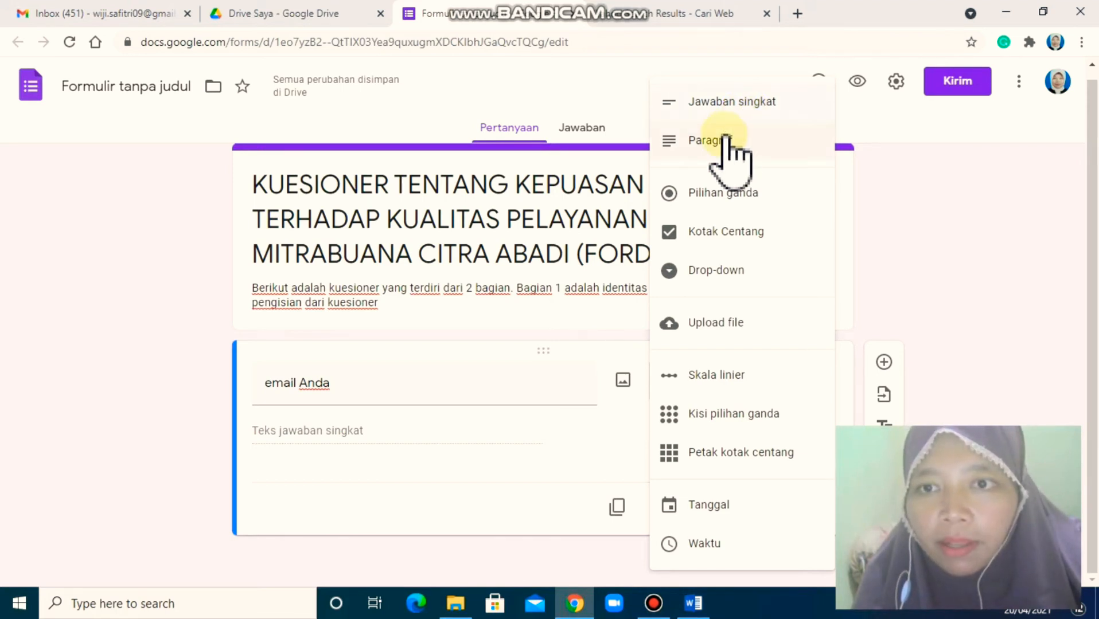
left_click(727, 103)
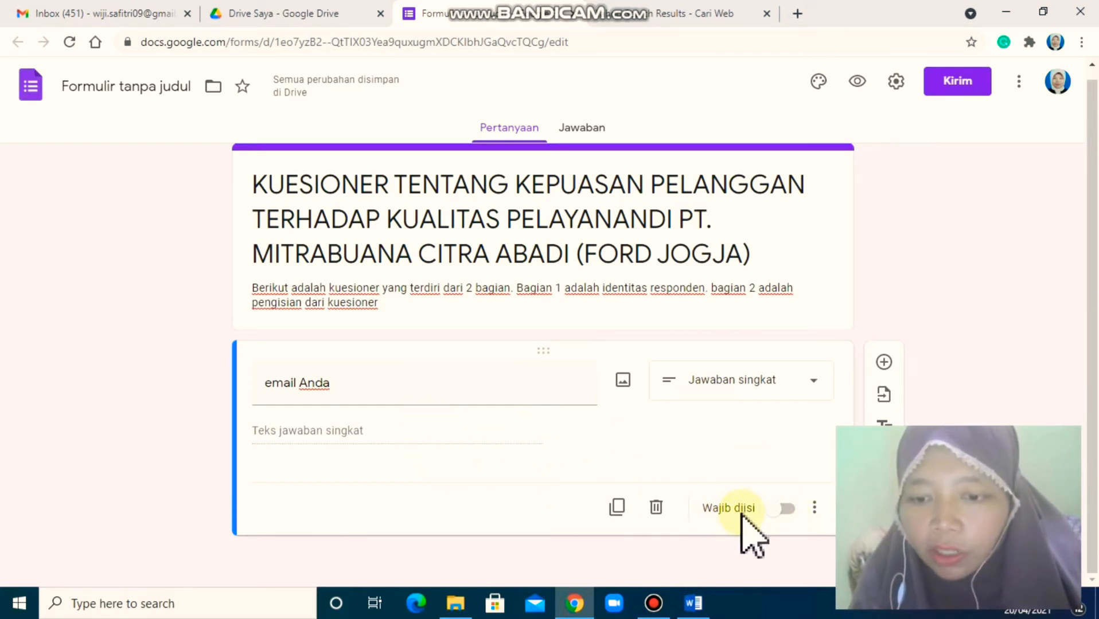
left_click(786, 508)
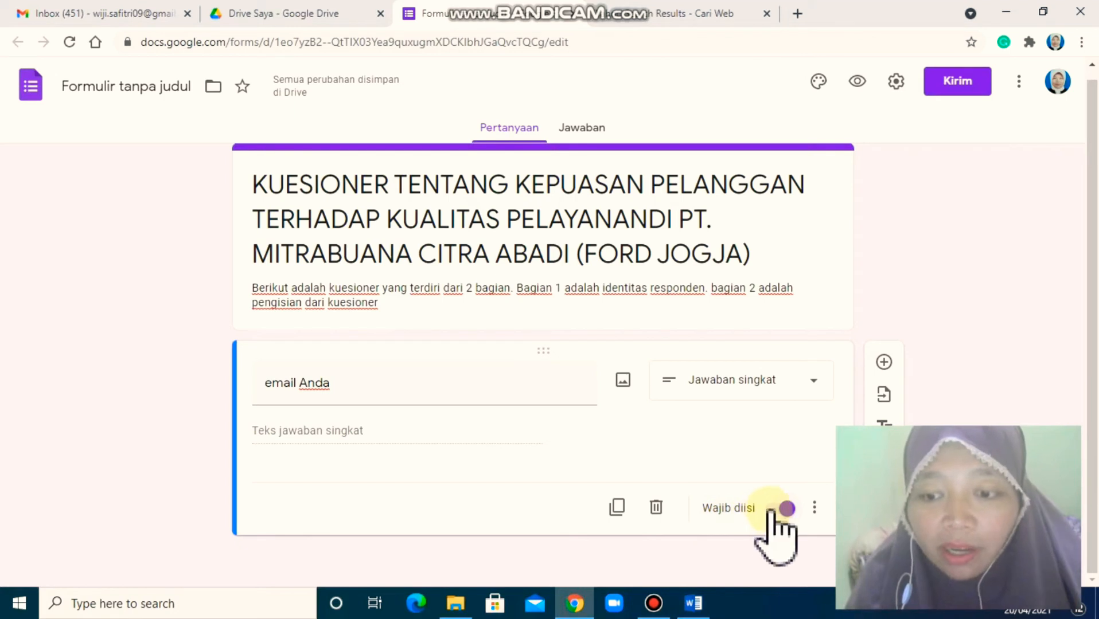
left_click(789, 509)
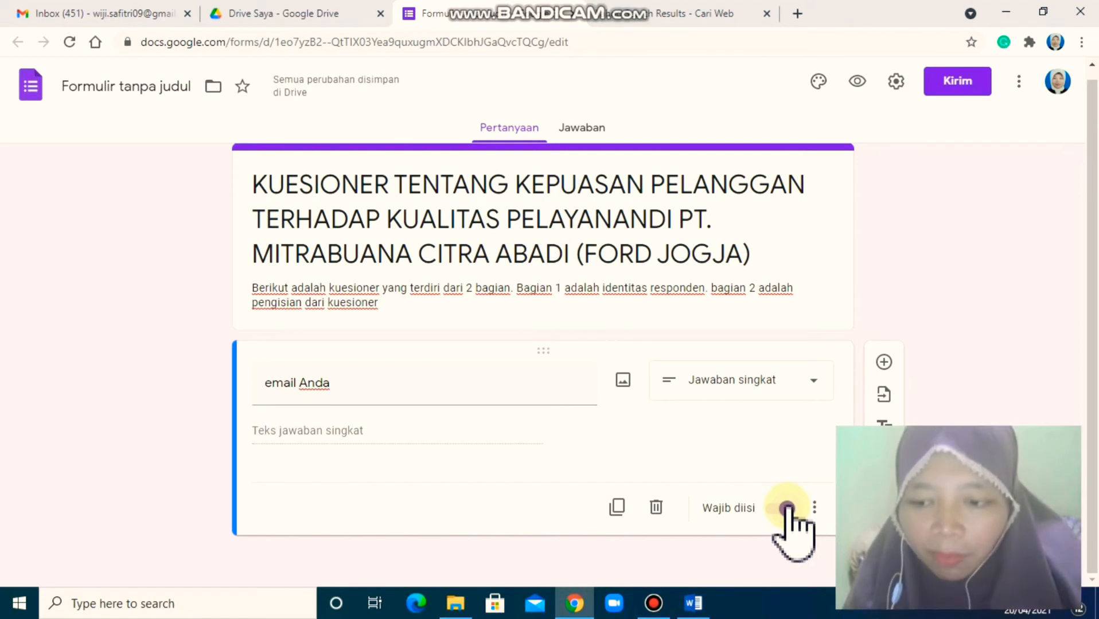
left_click(787, 508)
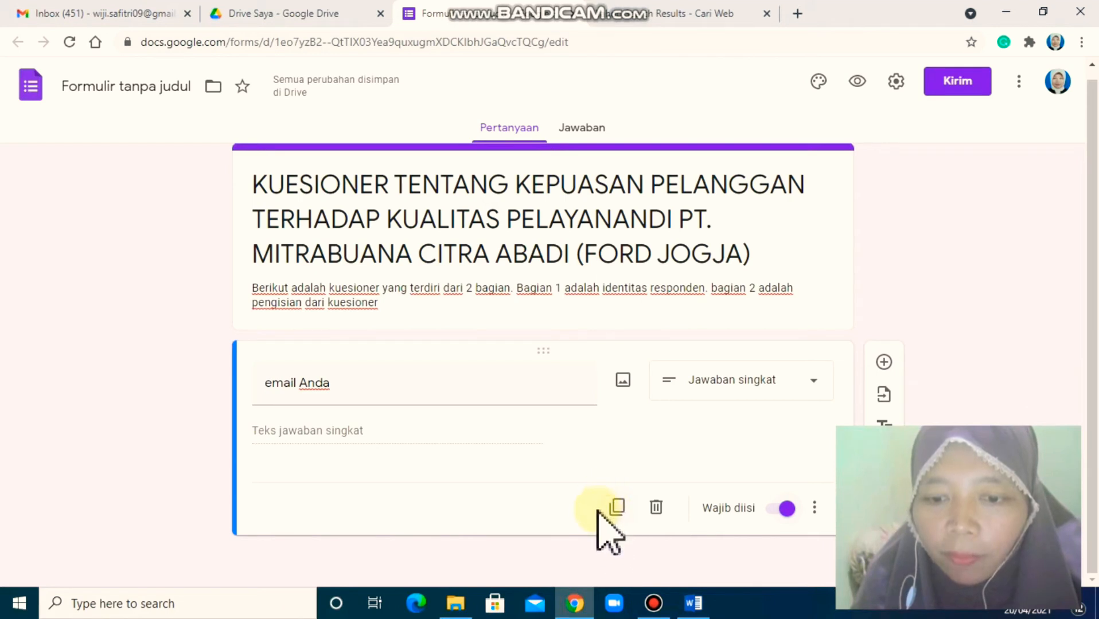
Duplicate the "email Anda" question and retitle the copy "Lokasi Anda".
left_click(617, 507)
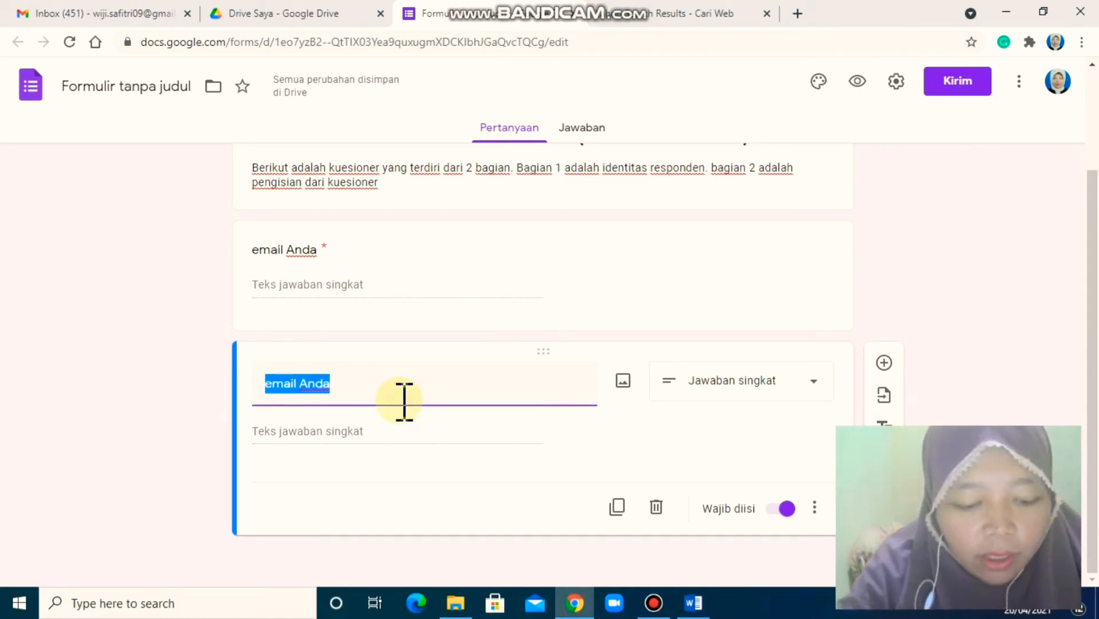
type("Lokas")
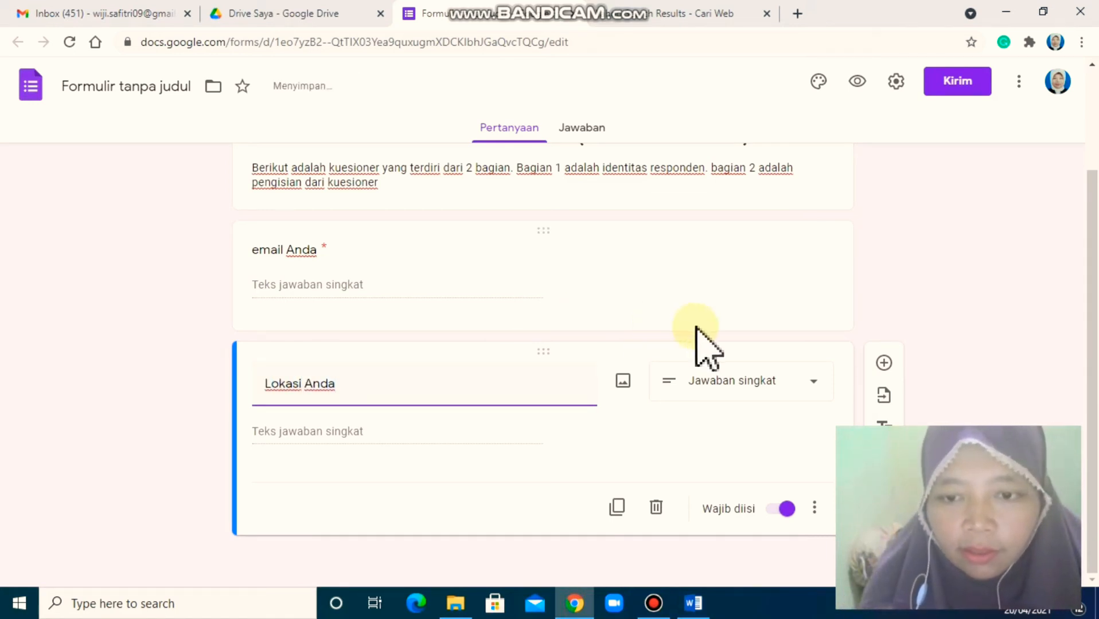
left_click(492, 439)
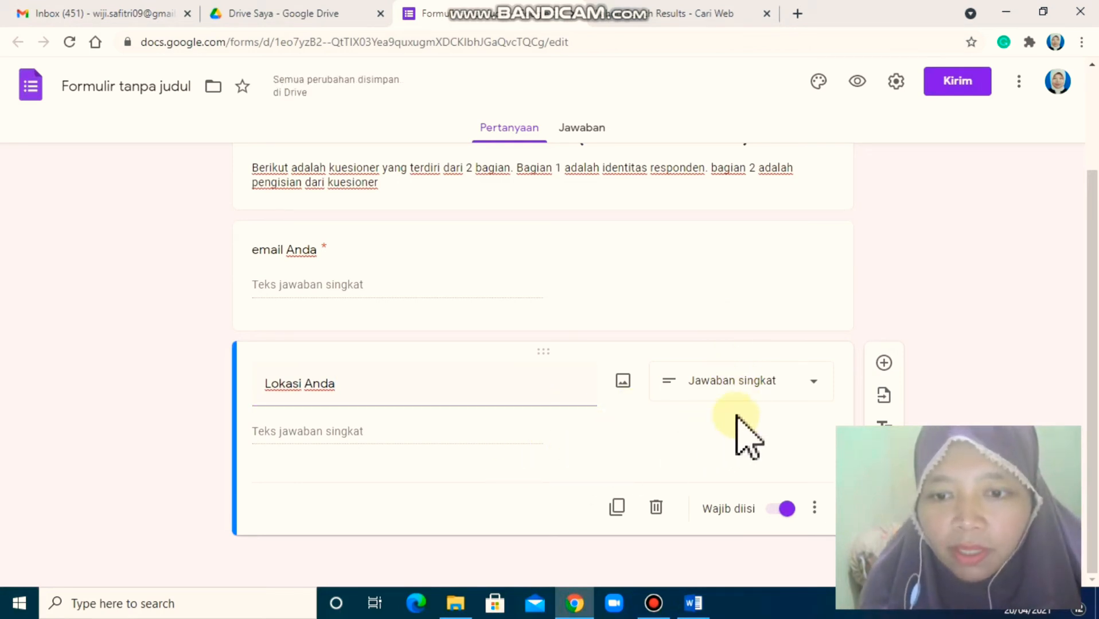
Change the "Lokasi Anda" question to multiple choice (Pilihan ganda) and enter "Bekasi Kota" as its first option.
left_click(768, 395)
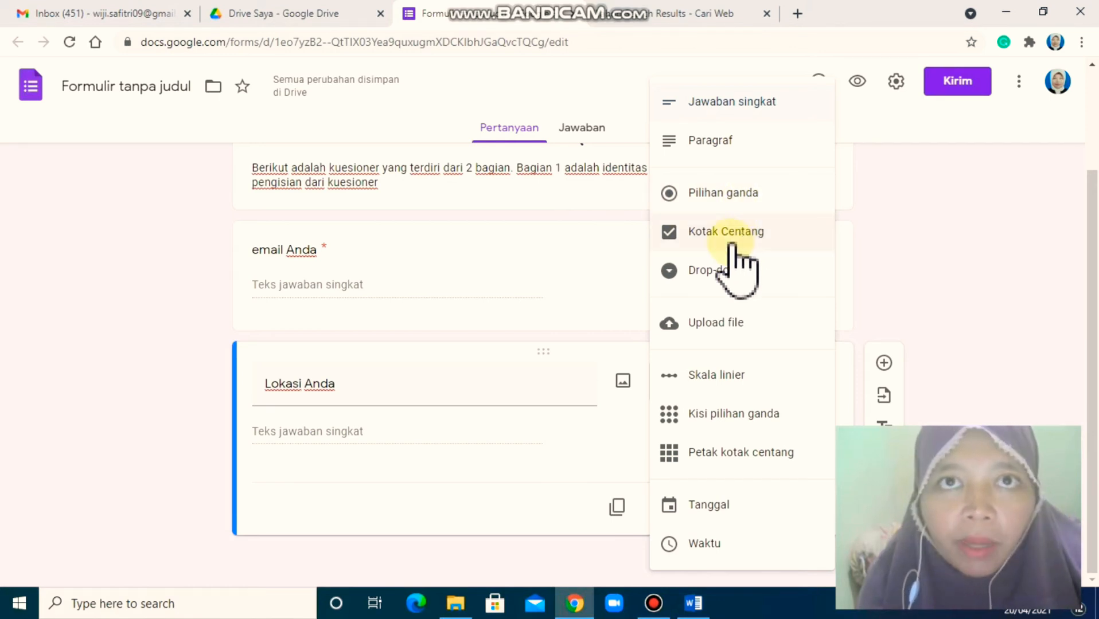
left_click(735, 198)
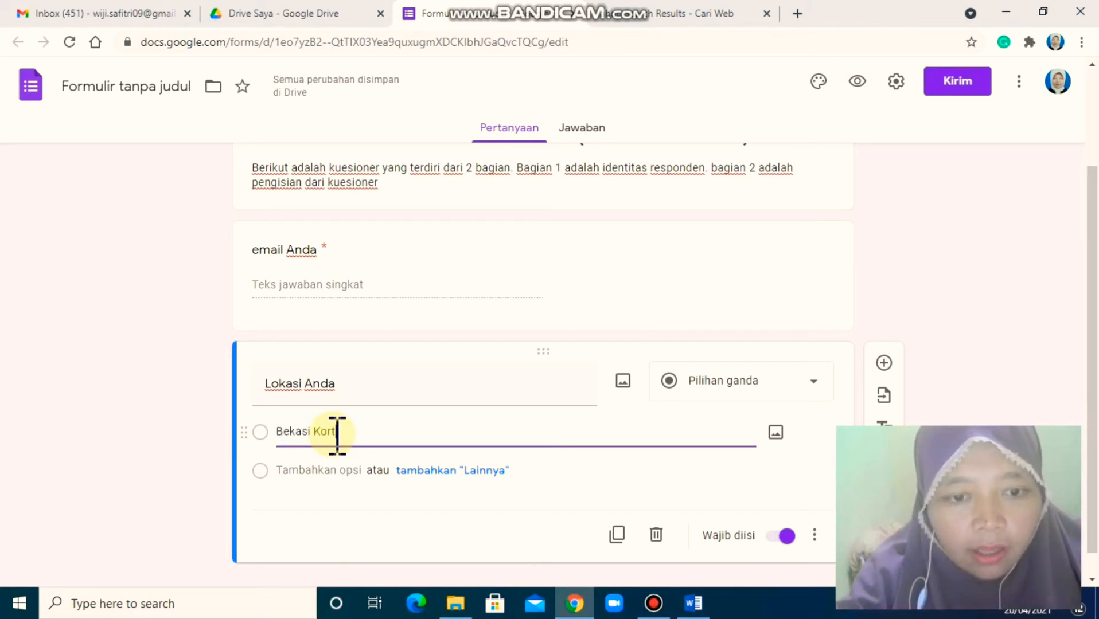
key("BackSpace")
key("BackSpace")
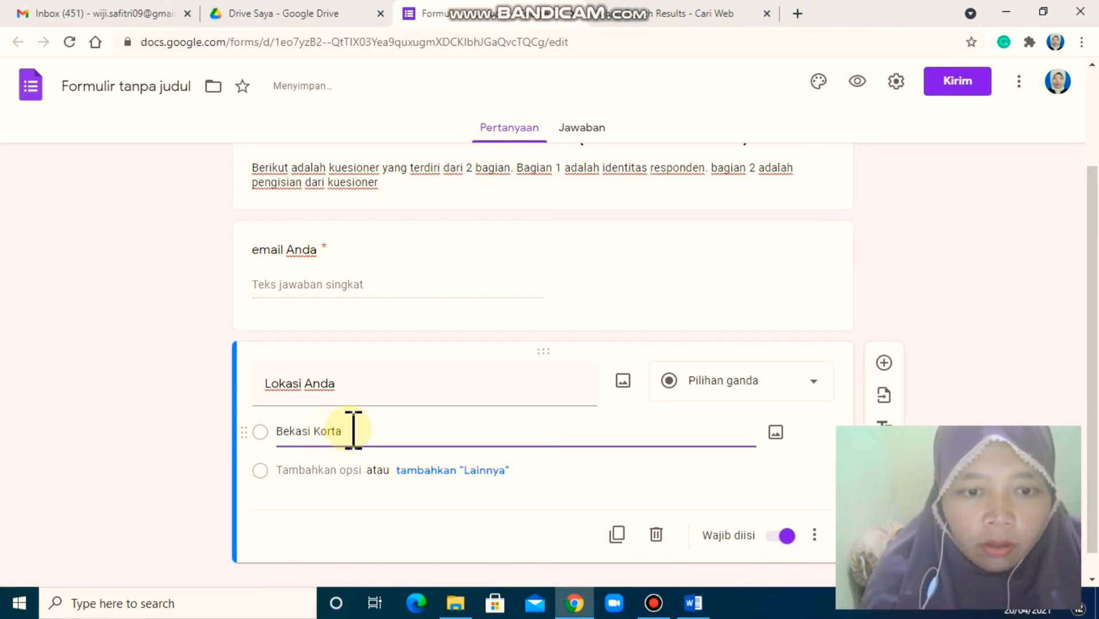
key("BackSpace")
key("BackSpace")
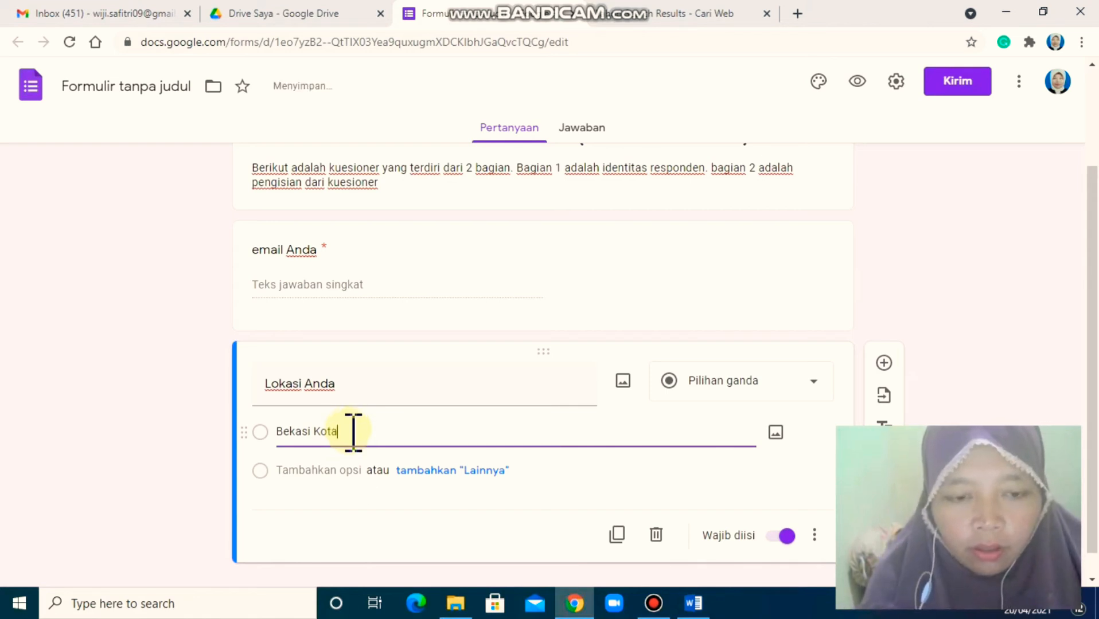
Add the option "Kabupaten Bekasi" and an other option ("Lainnya") to the "Lokasi Anda" question, keeping it required.
left_click(321, 471)
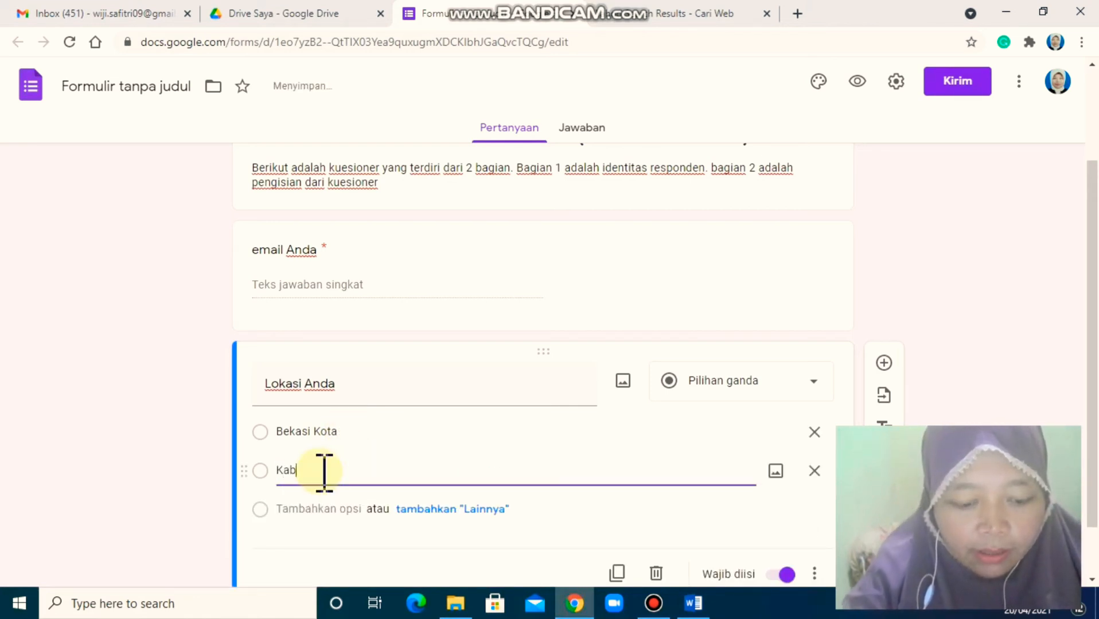
type("Kabupaten Bekasi")
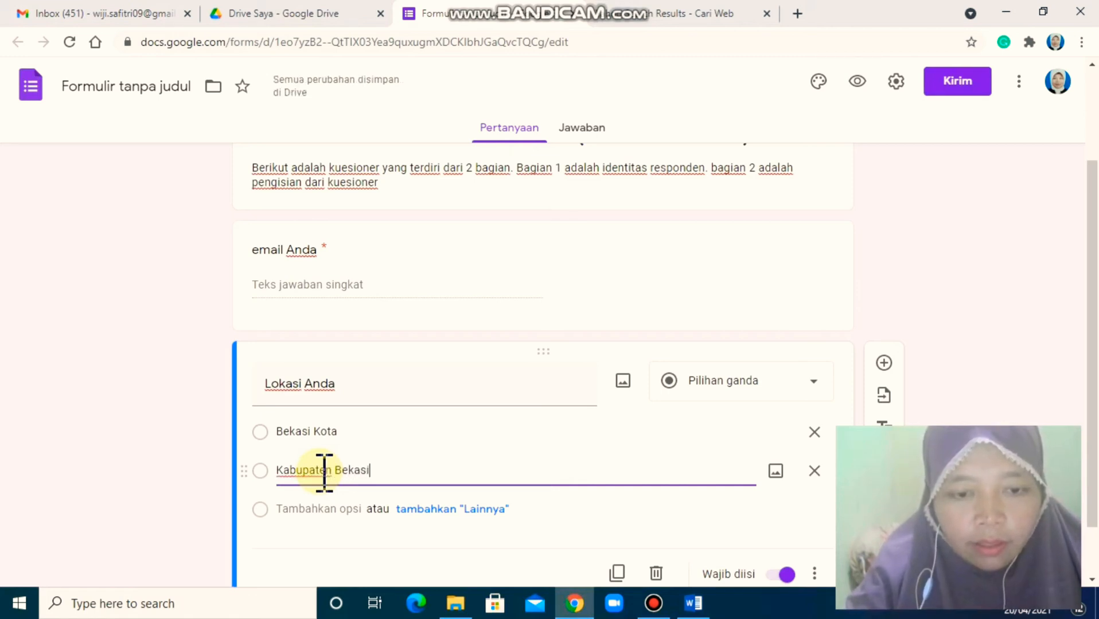
left_click(453, 512)
scroll(606, 527, "down", 2)
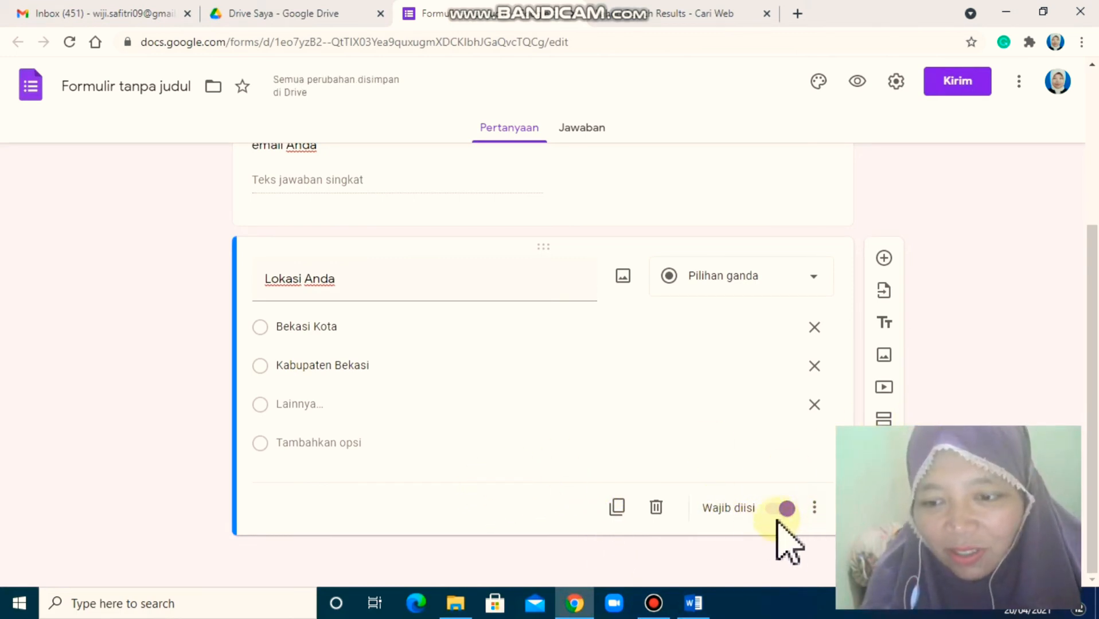
left_click(769, 512)
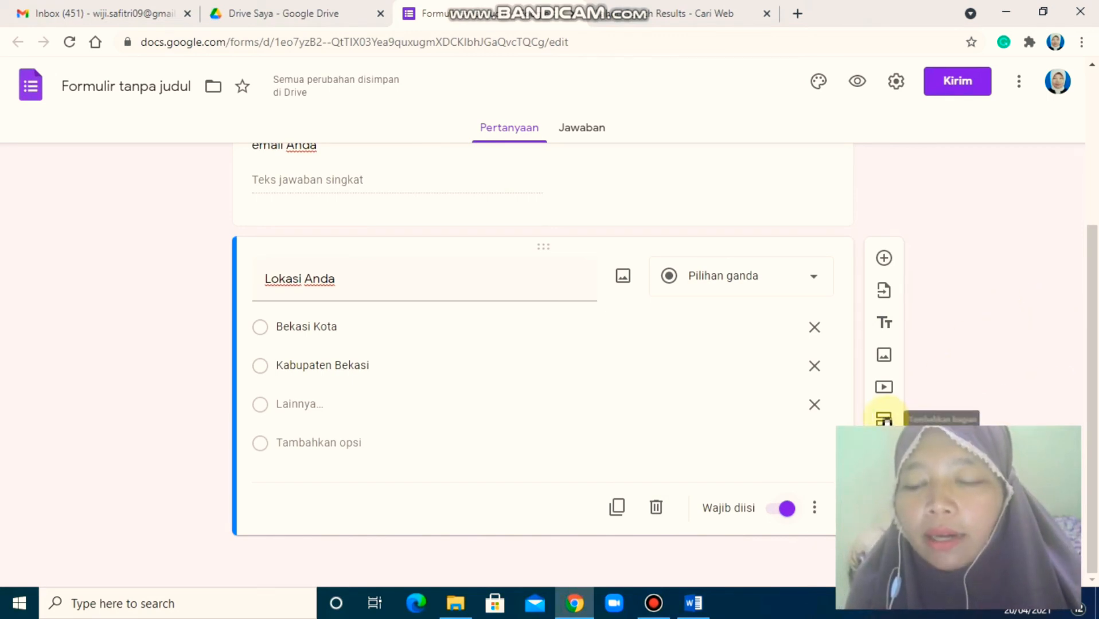
Review the form description's wording about section 2 and the two identity questions below it.
scroll(565, 355, "up", 4)
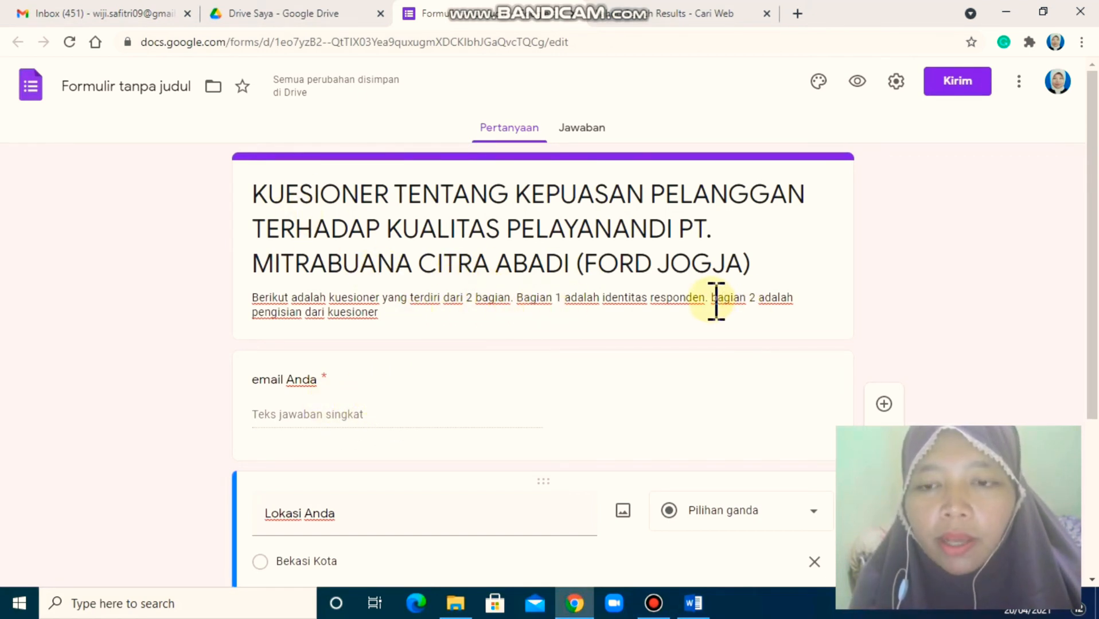
left_click(746, 303)
left_click(747, 300)
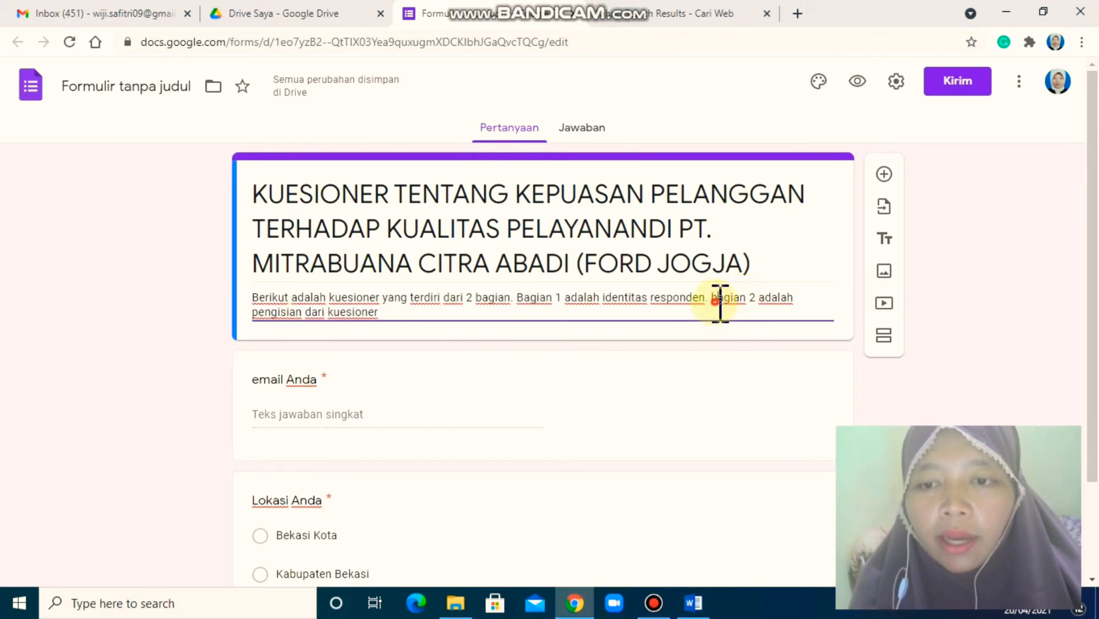
left_click_drag(718, 301, 794, 297)
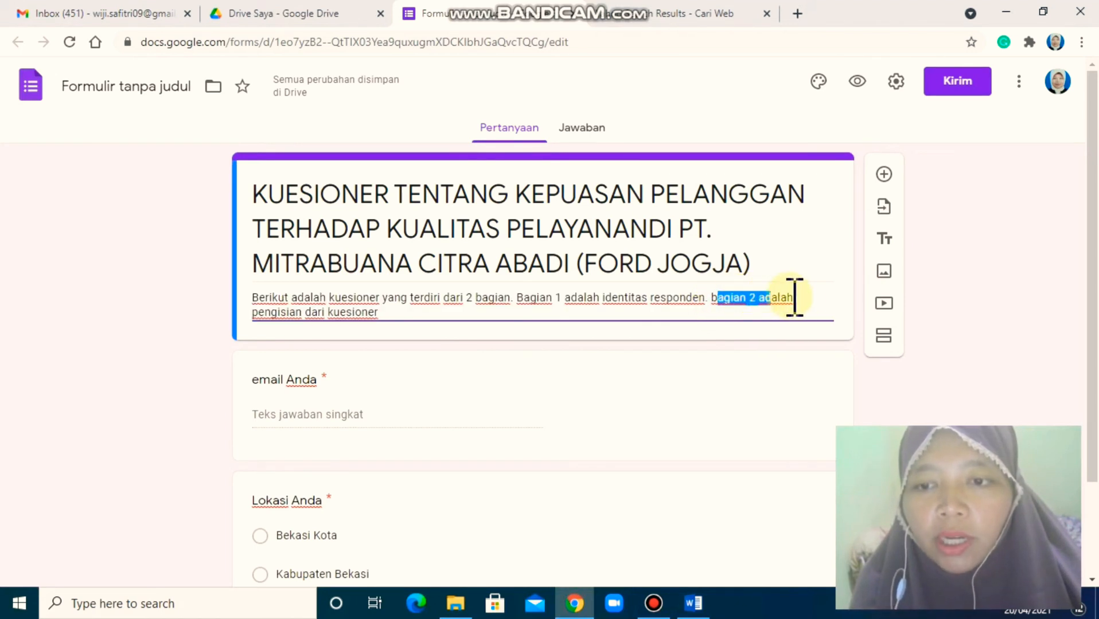
left_click(822, 309)
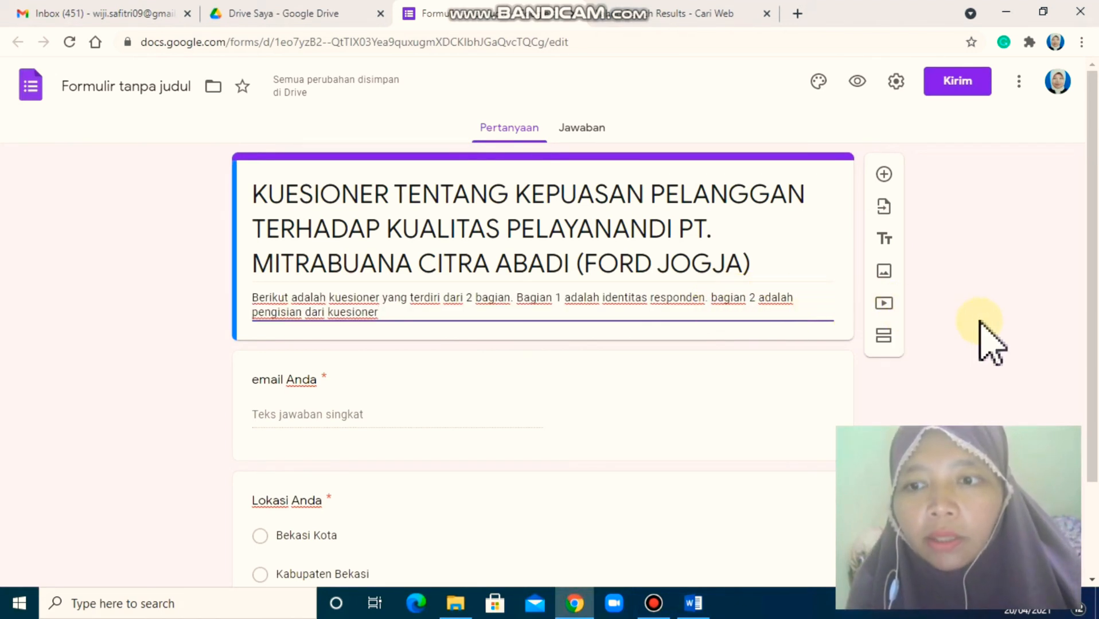
scroll(869, 404, "down", 2)
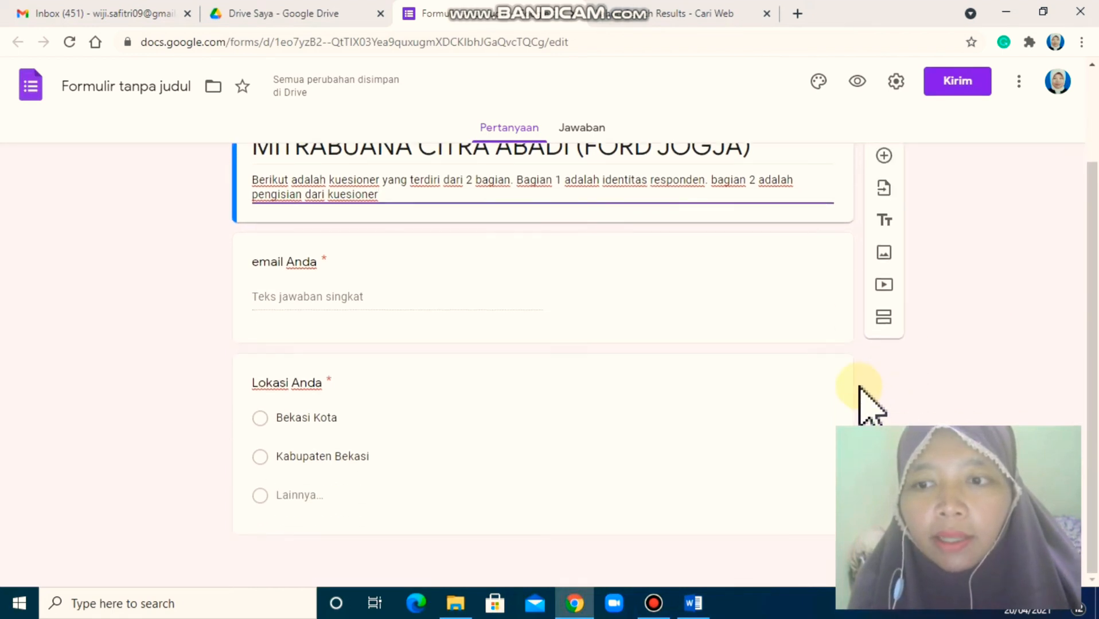
Add a new section after the "Lokasi Anda" question.
left_click(447, 501)
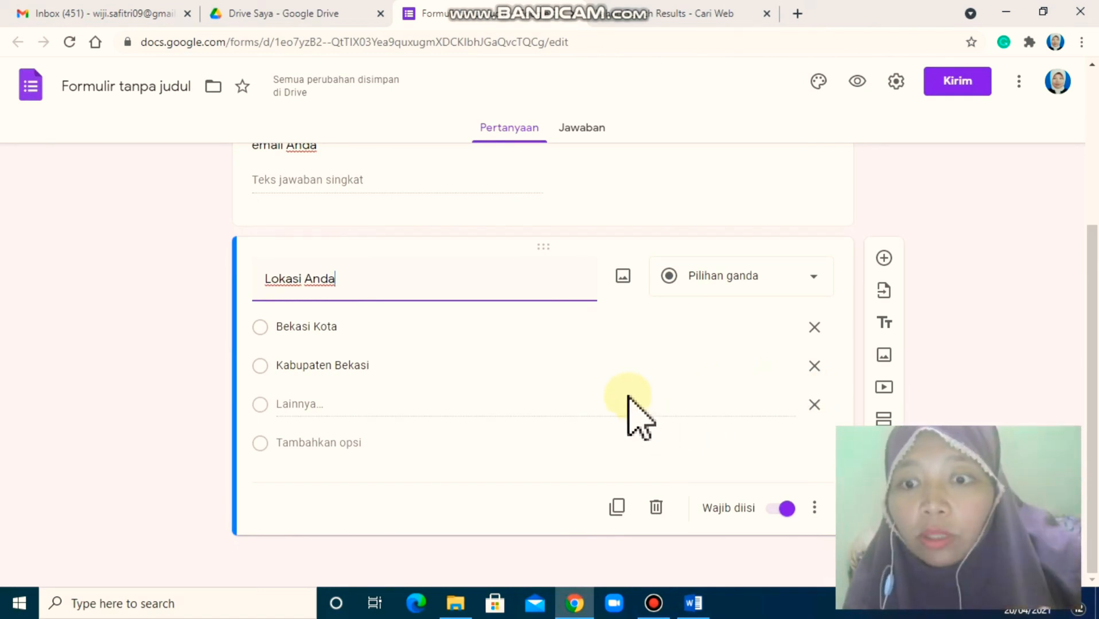
left_click(417, 463)
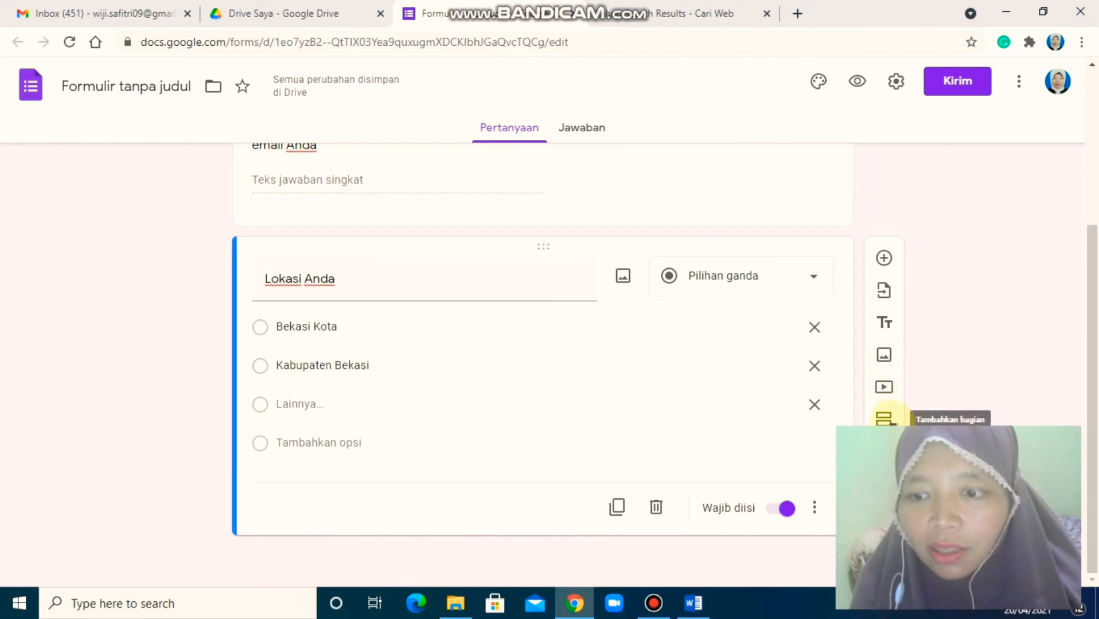
left_click(884, 419)
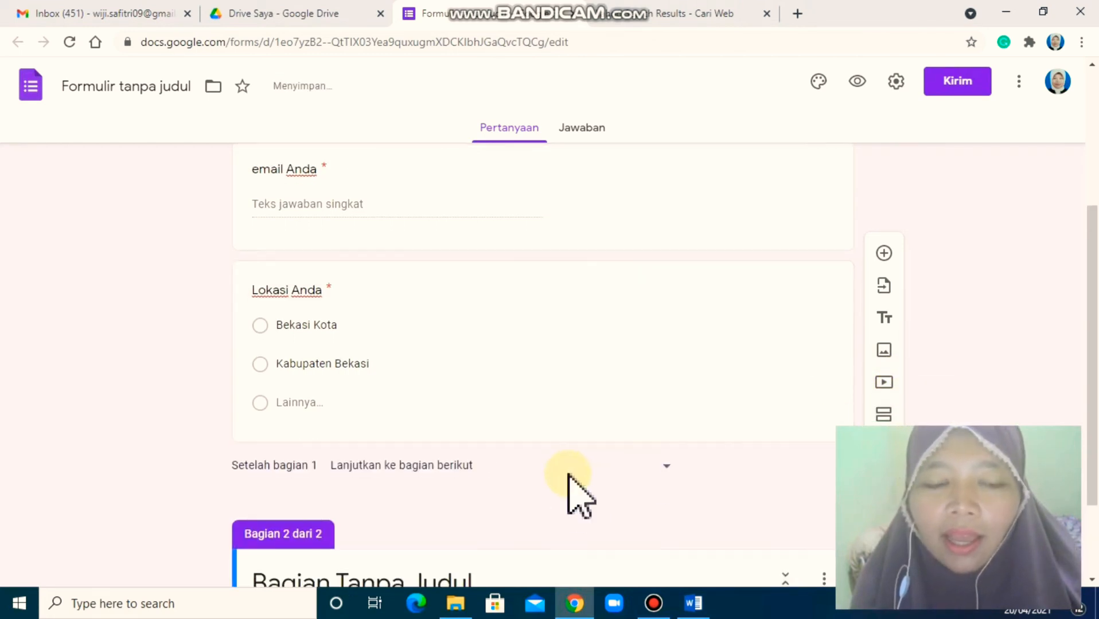
scroll(565, 487, "down", 2)
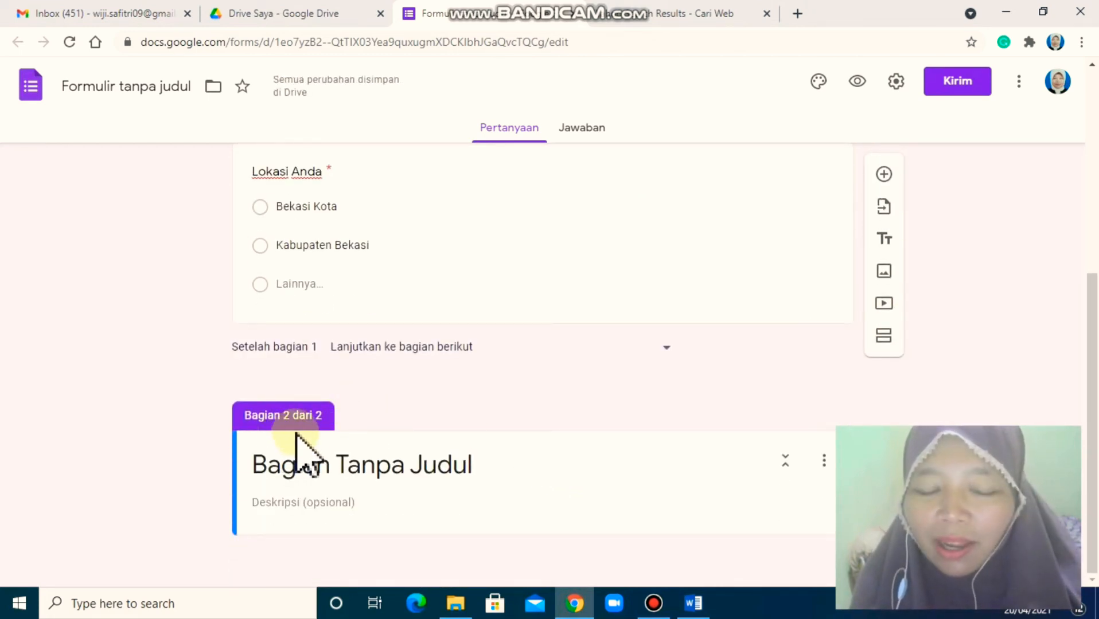
Replace the placeholder title of section 2 with "Kuesioner".
left_click(443, 465)
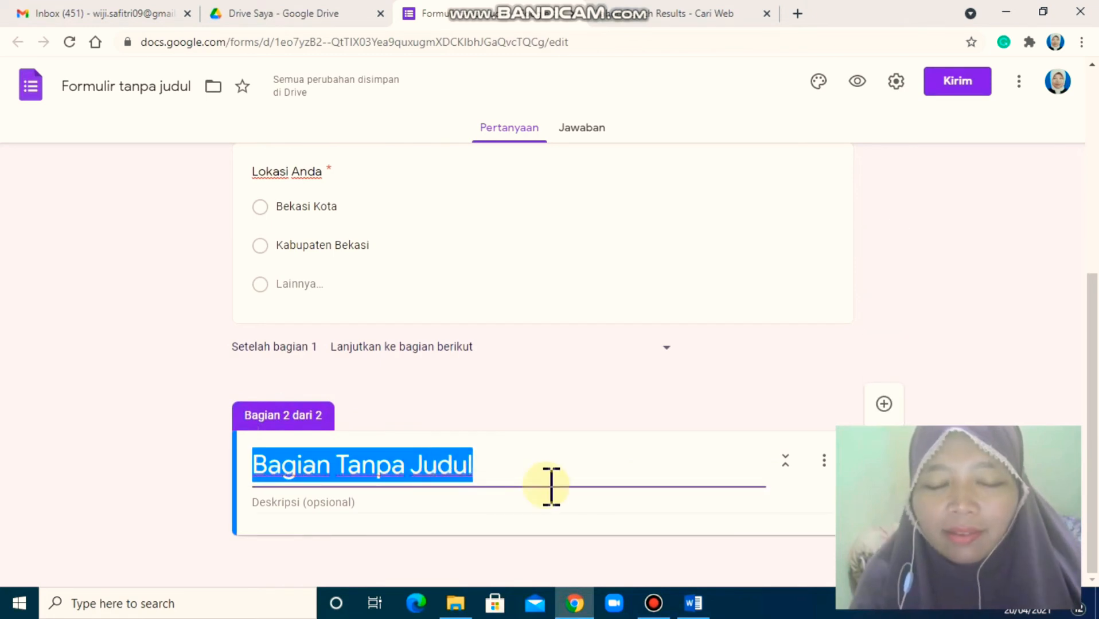
type("K")
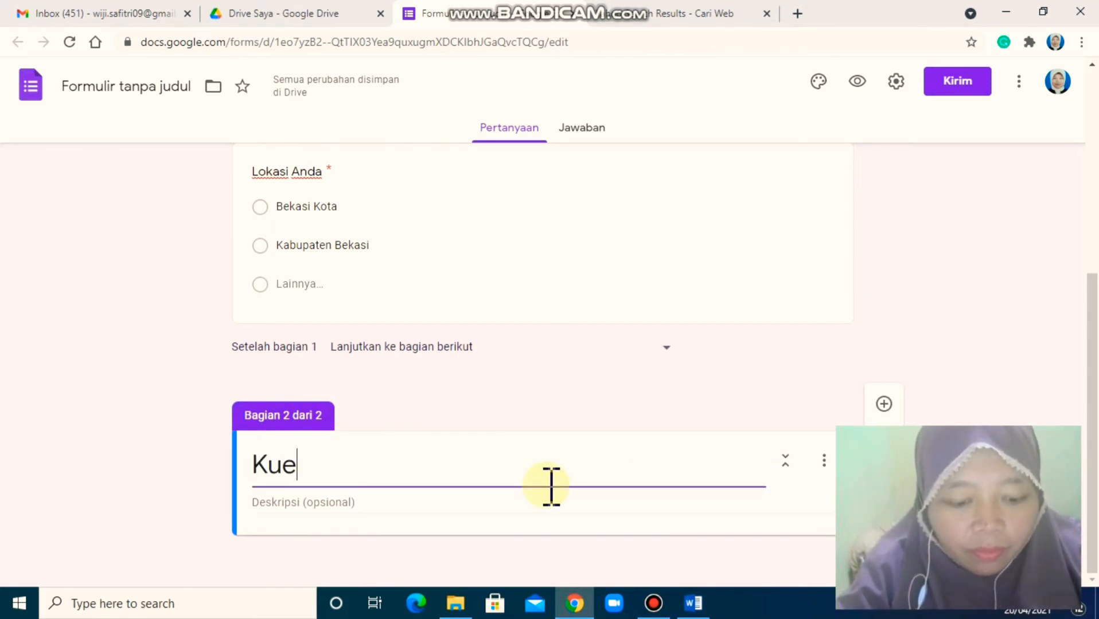
type("ue")
key("BackSpace")
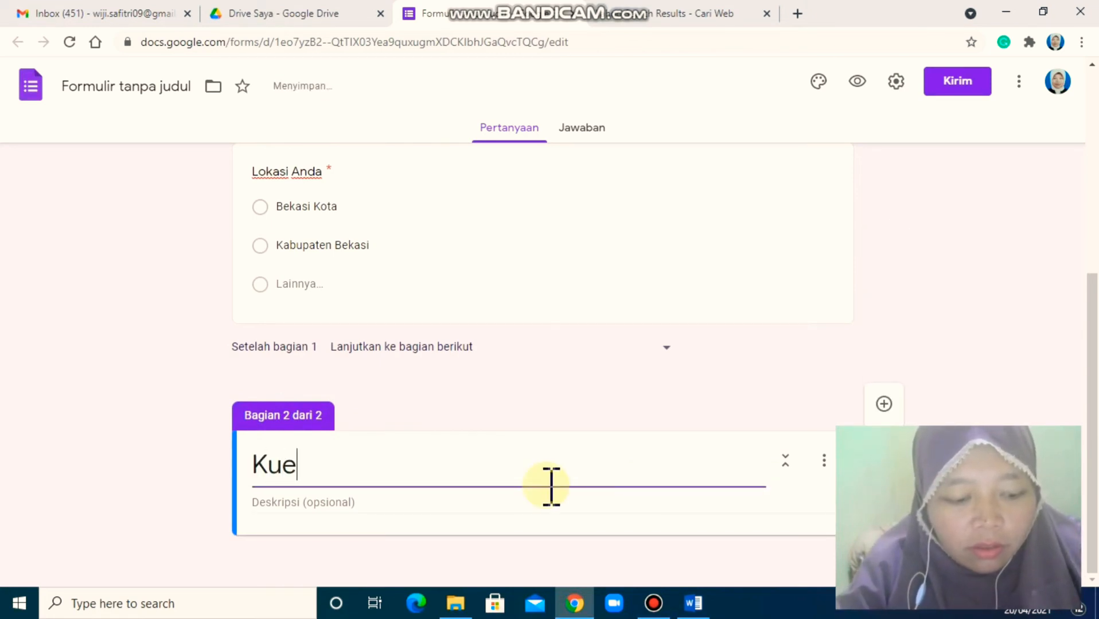
type("esioner")
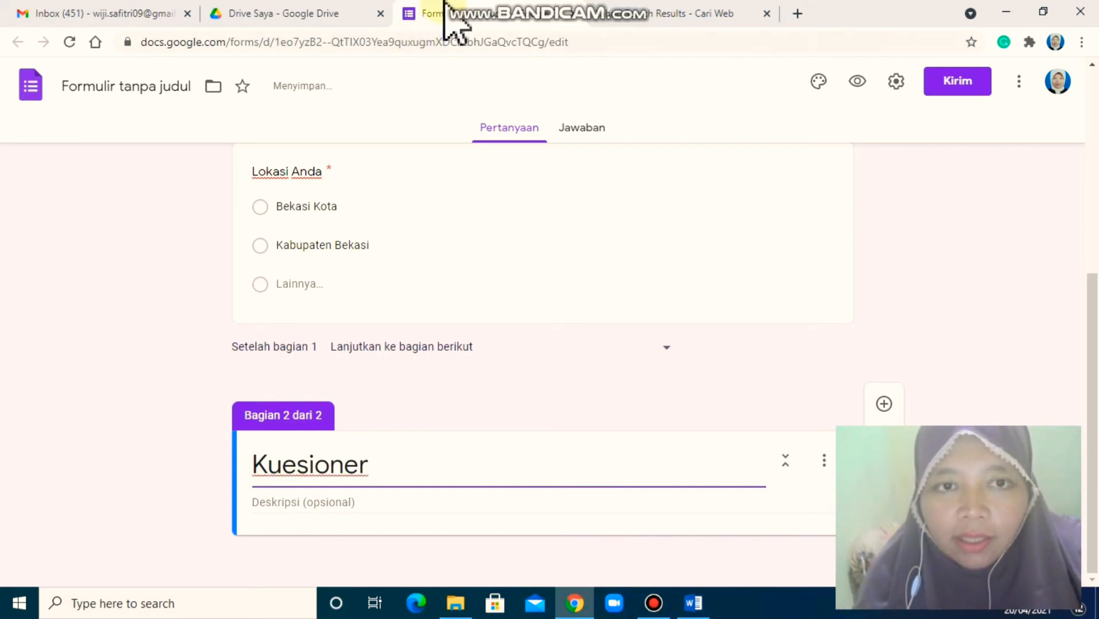
Extend the section 2 title with the Word heading: "Kuesioner KEPUASAN PELANGGAN TERHADAP KUALITAS PELAYANANDI PT. MITRABUANA CITRA ABADI (FORD JOGJA)".
scroll(539, 238, "up", 2)
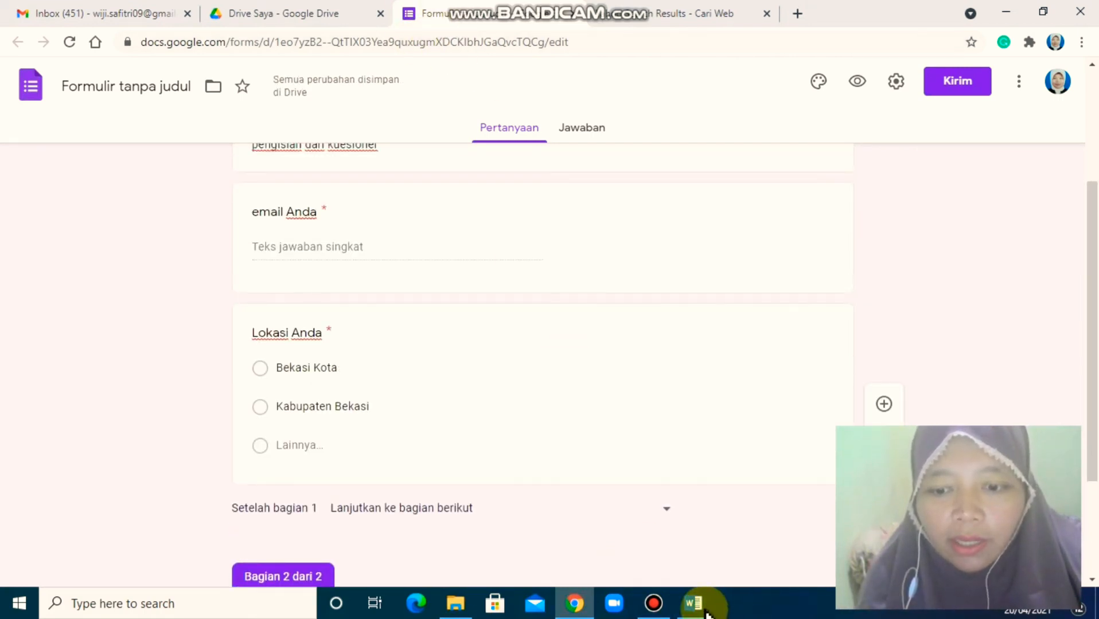
left_click(697, 607)
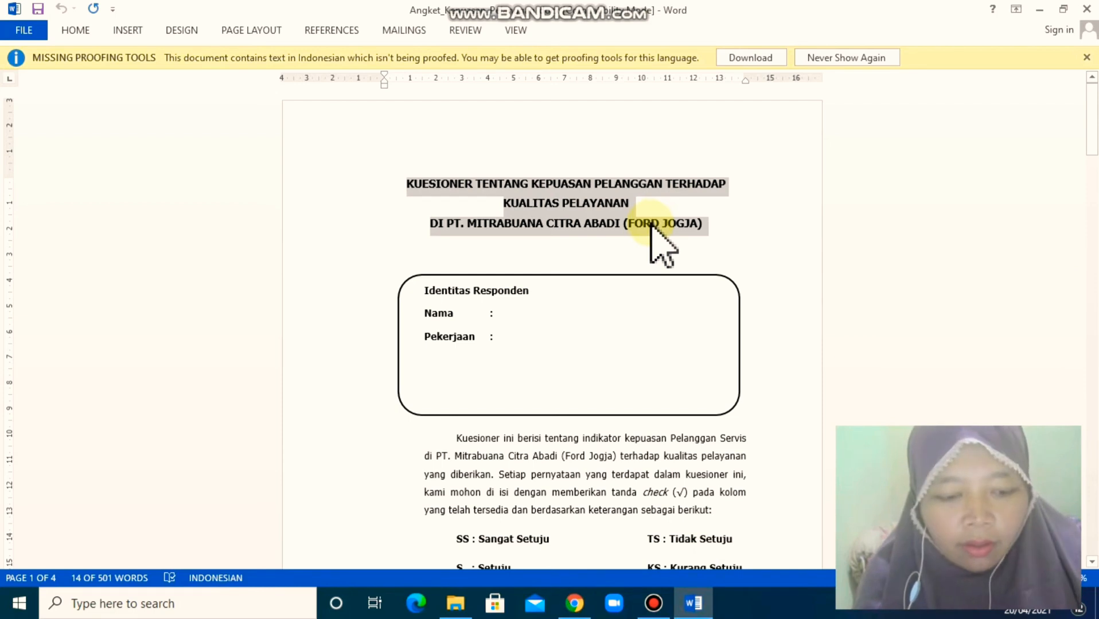
left_click(574, 603)
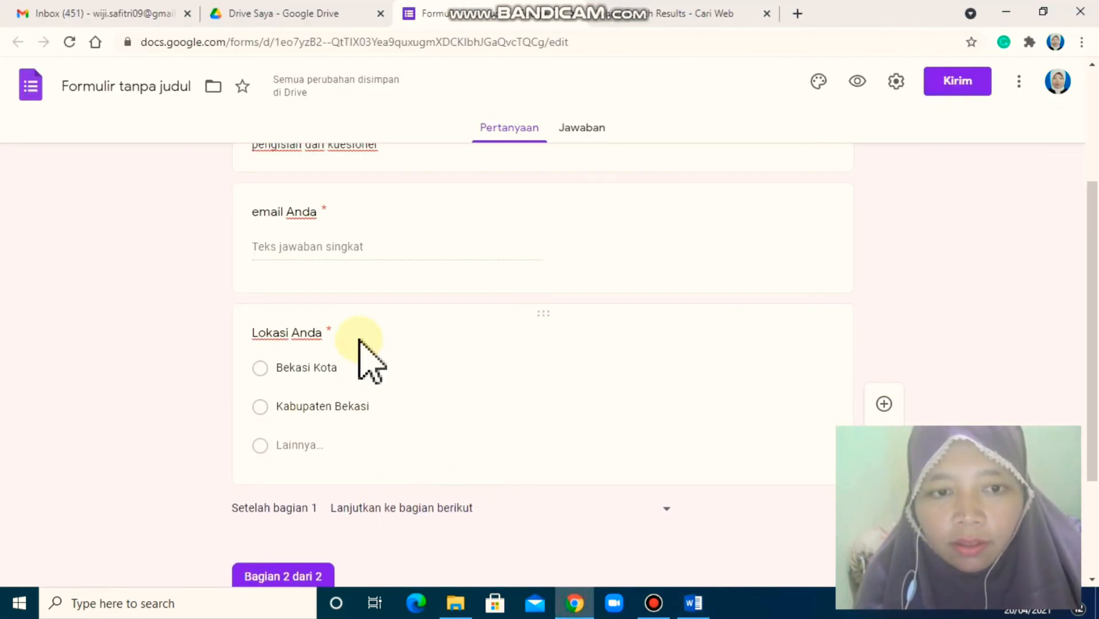
scroll(360, 341, "down", 3)
left_click(390, 463)
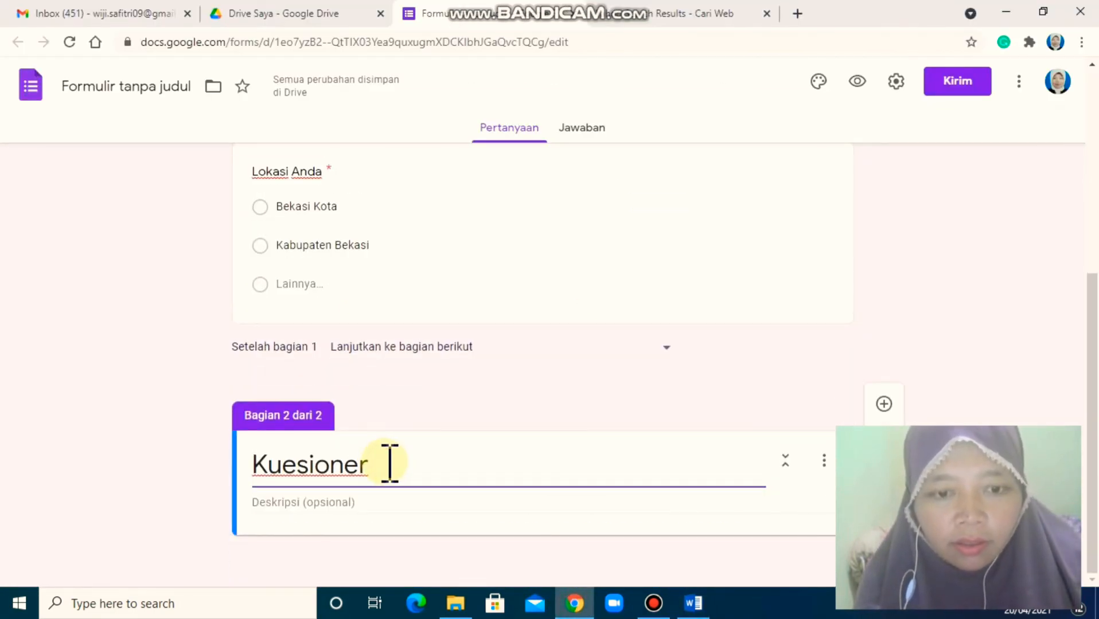
type("KUESIONER TENTANG KEPUASAN PELANGGAN TERHADAP KUALITAS PELAYANANDI PT. MITRABUANA CITRA ABADI (FORD JOGJA)")
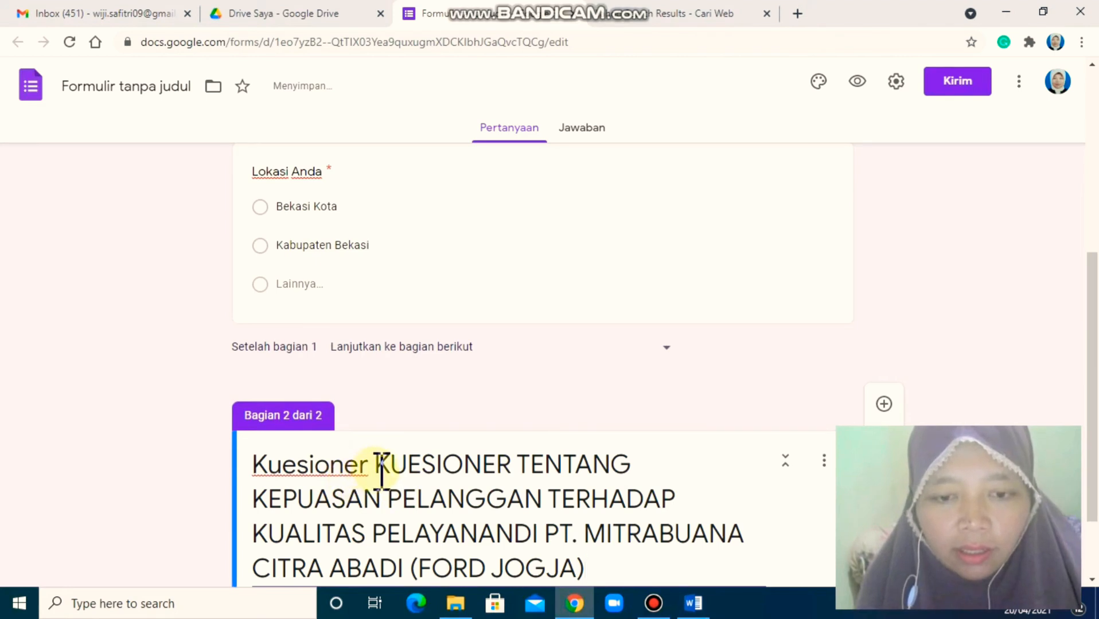
left_click_drag(375, 464, 640, 464)
key("BackSpace")
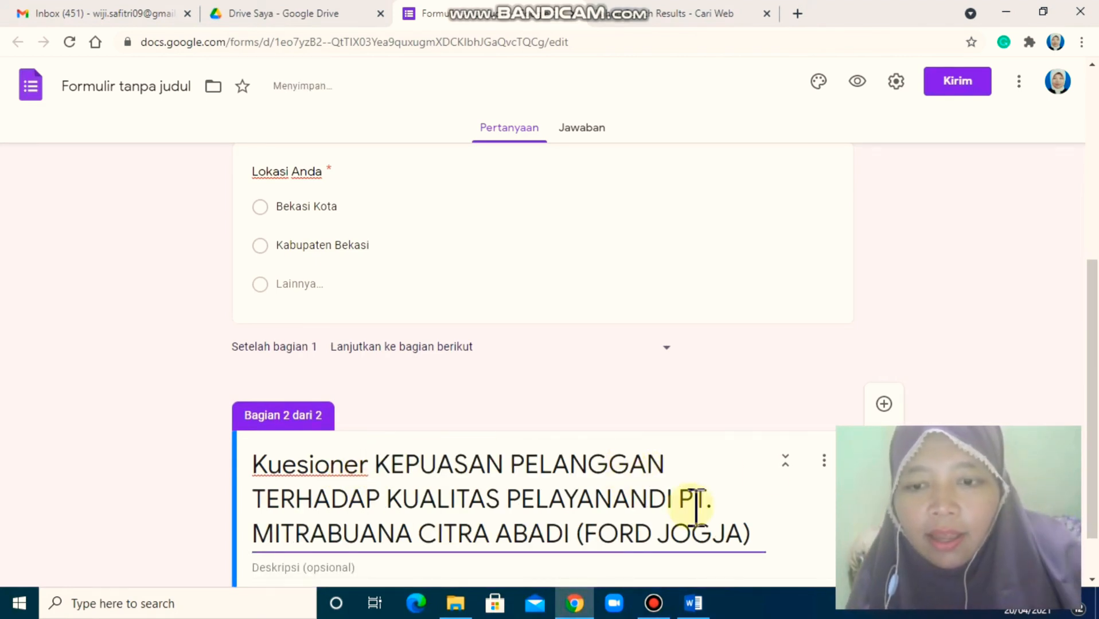
scroll(862, 382, "down", 1)
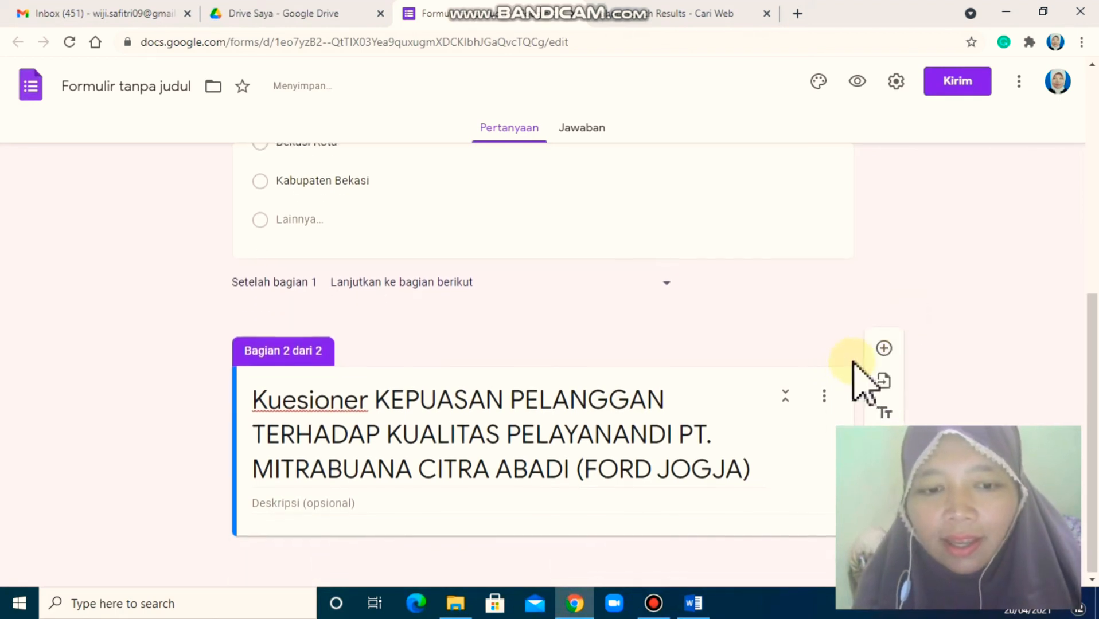
Enter the section 2 description "Isilah kuesioner di bawah ini dengan jawaban sebenarnya.".
left_click(423, 500)
type("J")
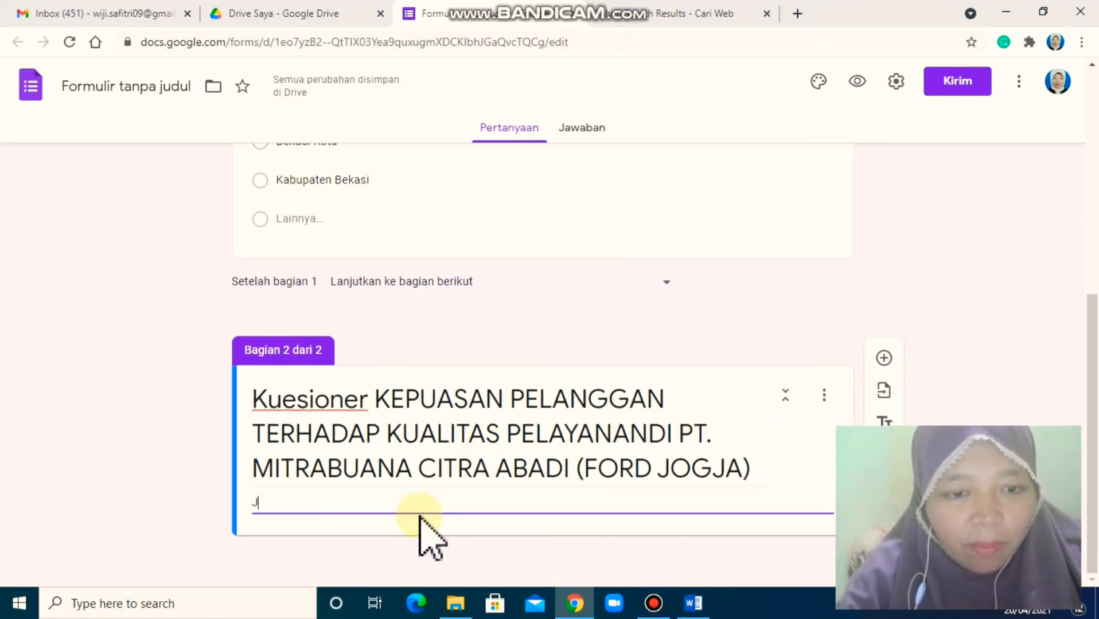
type("a")
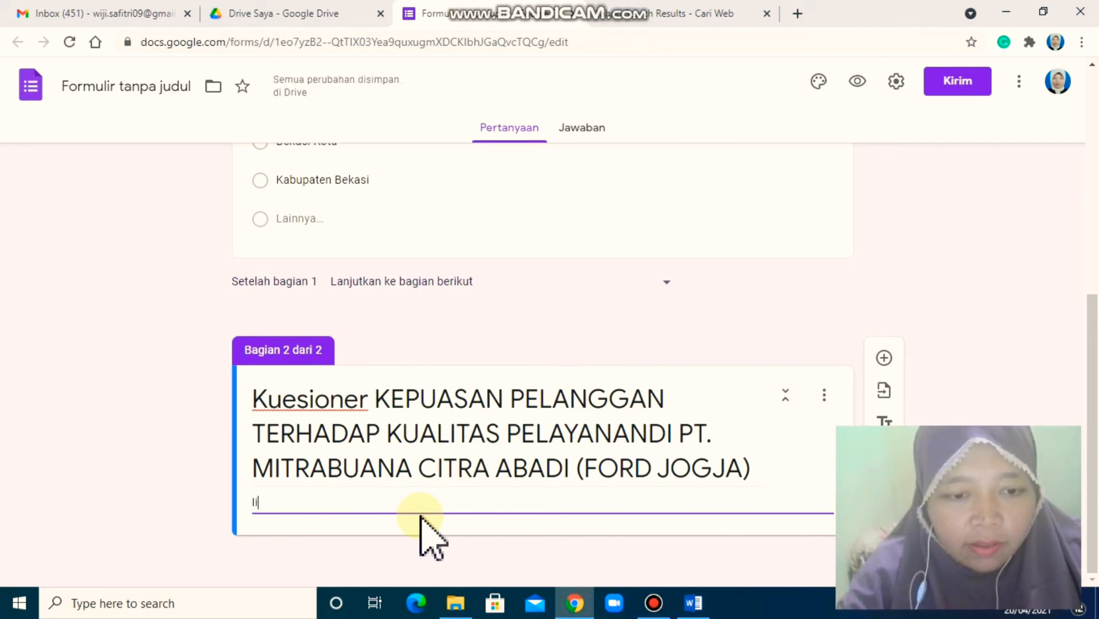
type("i")
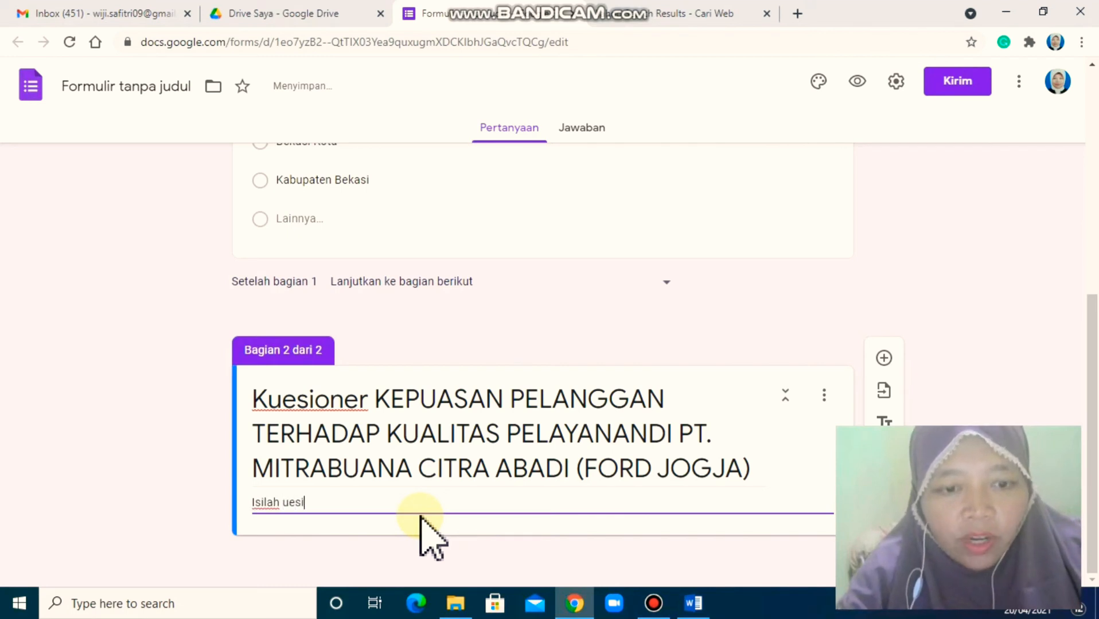
type("lah u")
key("BackSpace")
type("k")
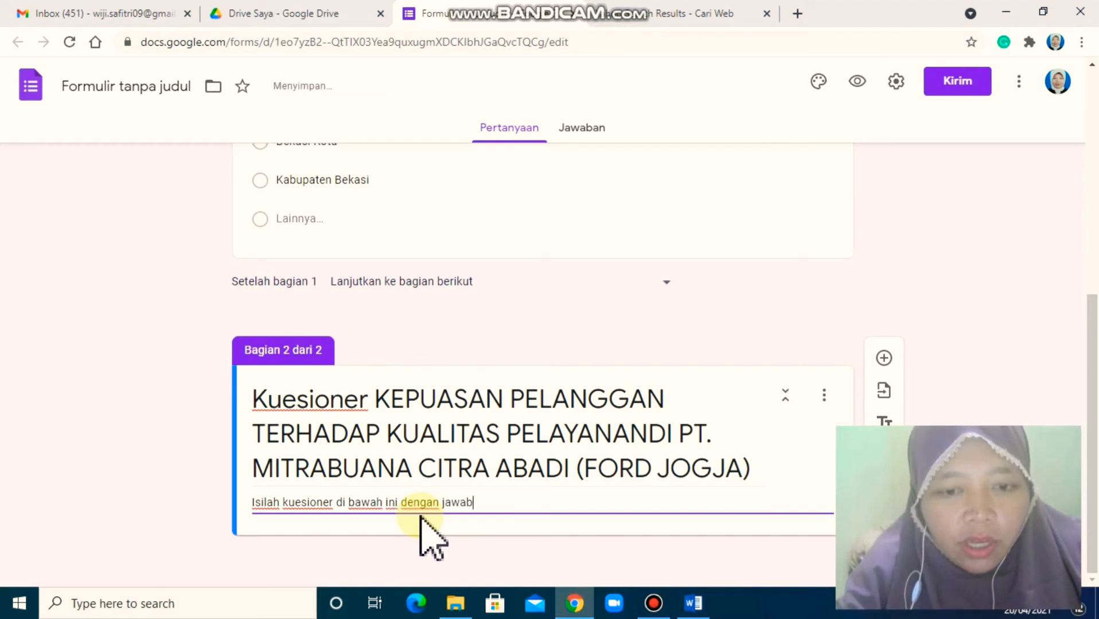
type("nya.")
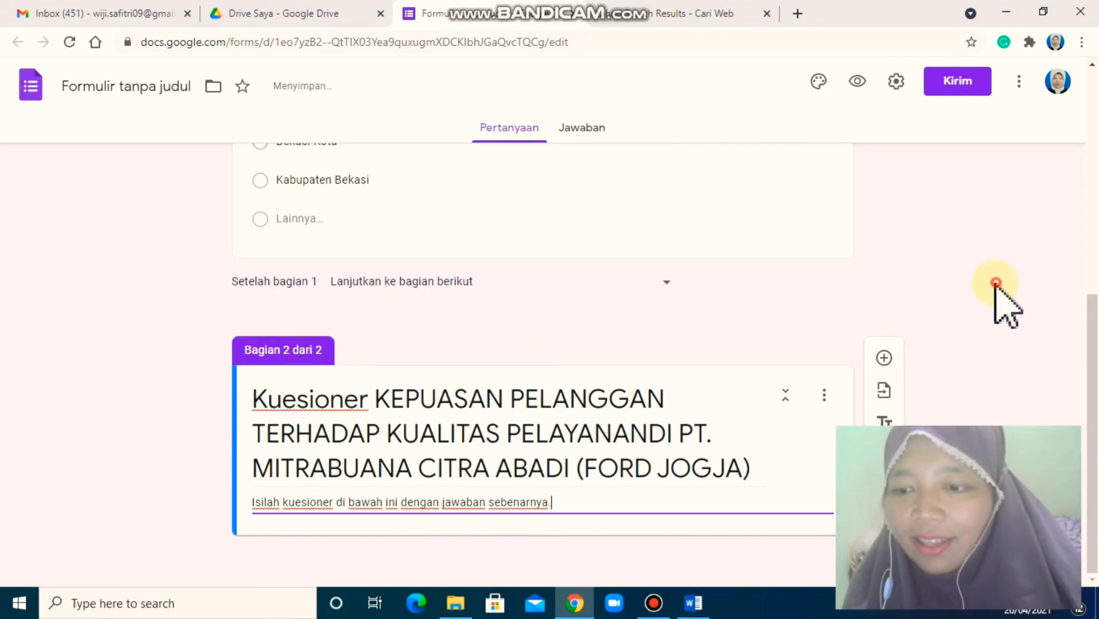
left_click(987, 323)
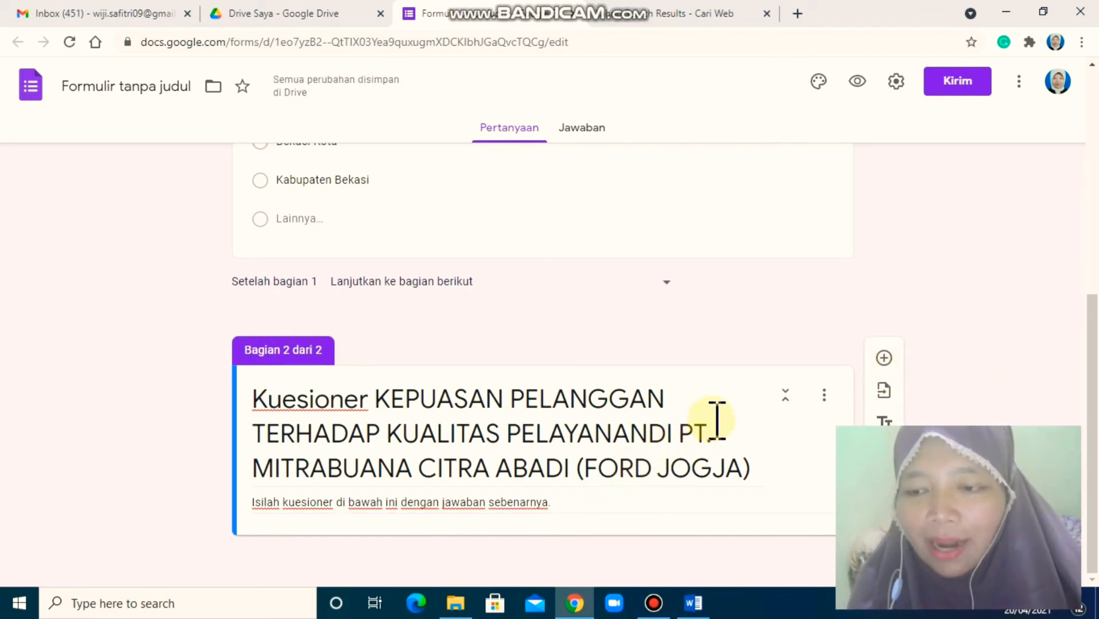
Add a question to section 2 with the first Realibility statement copied from Word, "Pelayanan dilakukan dengan cepat sesuai dengan waktu yang dijanjikan".
left_click(884, 358)
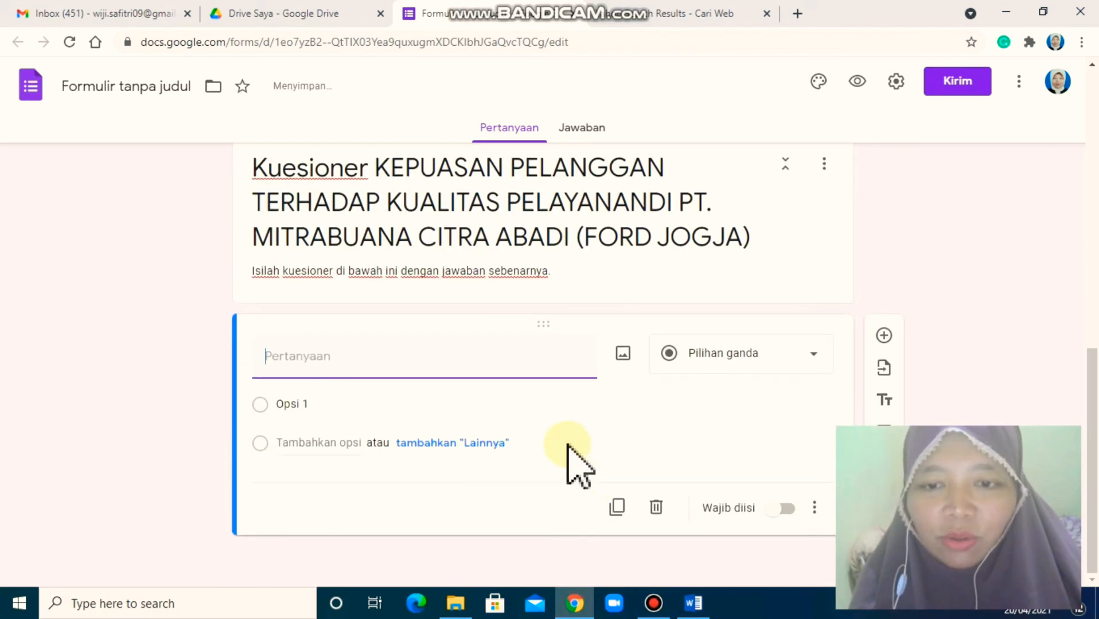
left_click(696, 603)
scroll(497, 367, "down", 15)
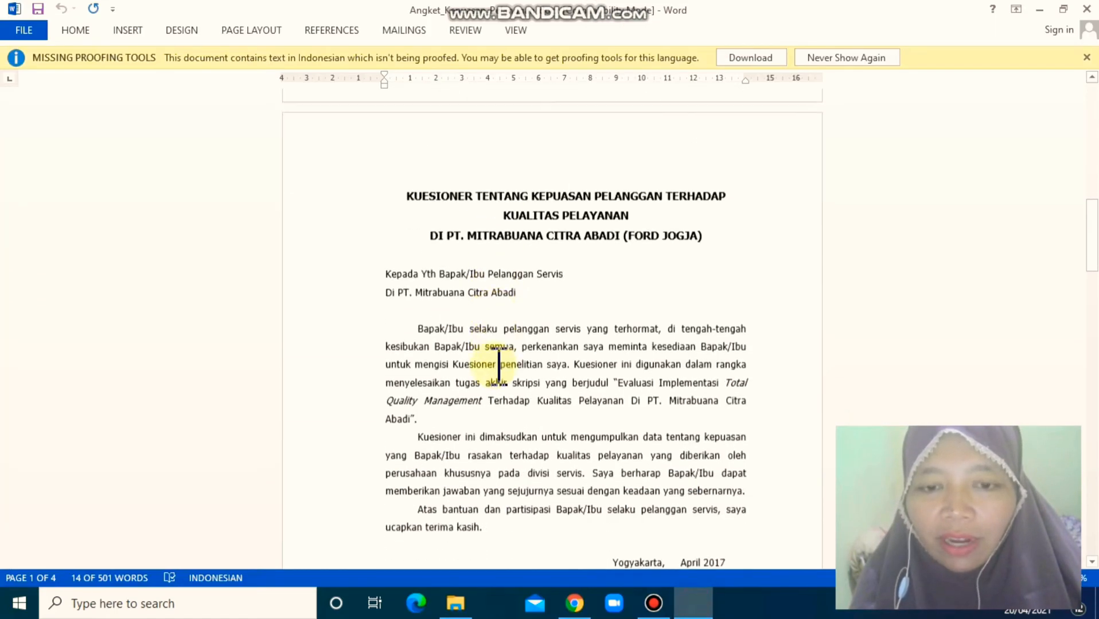
scroll(498, 346, "down", 7)
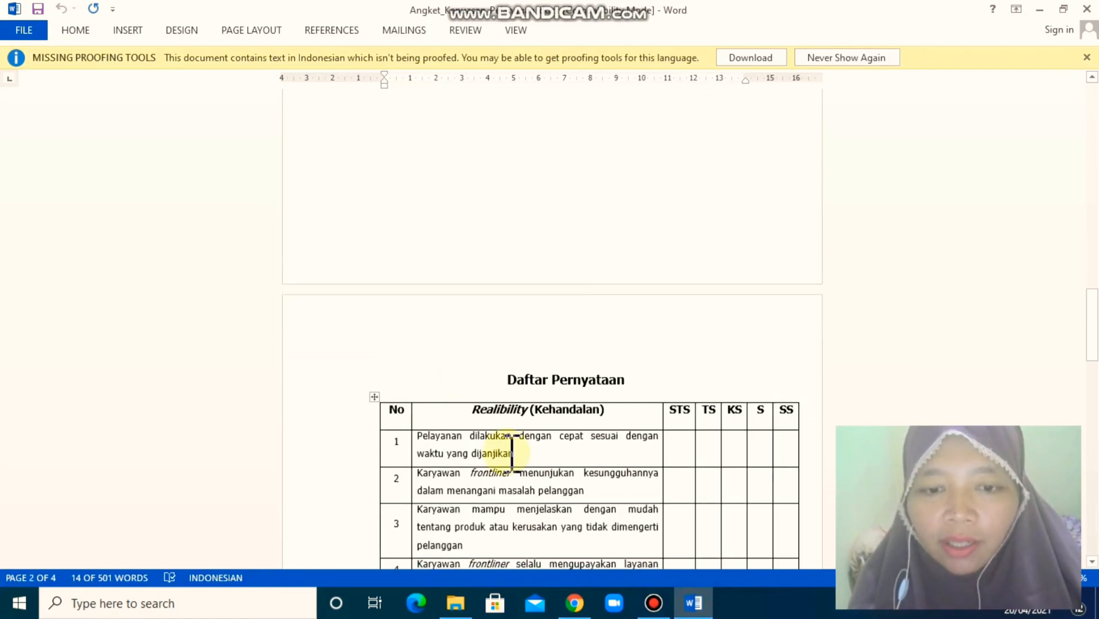
left_click_drag(525, 453, 435, 453)
key("ctrl+c")
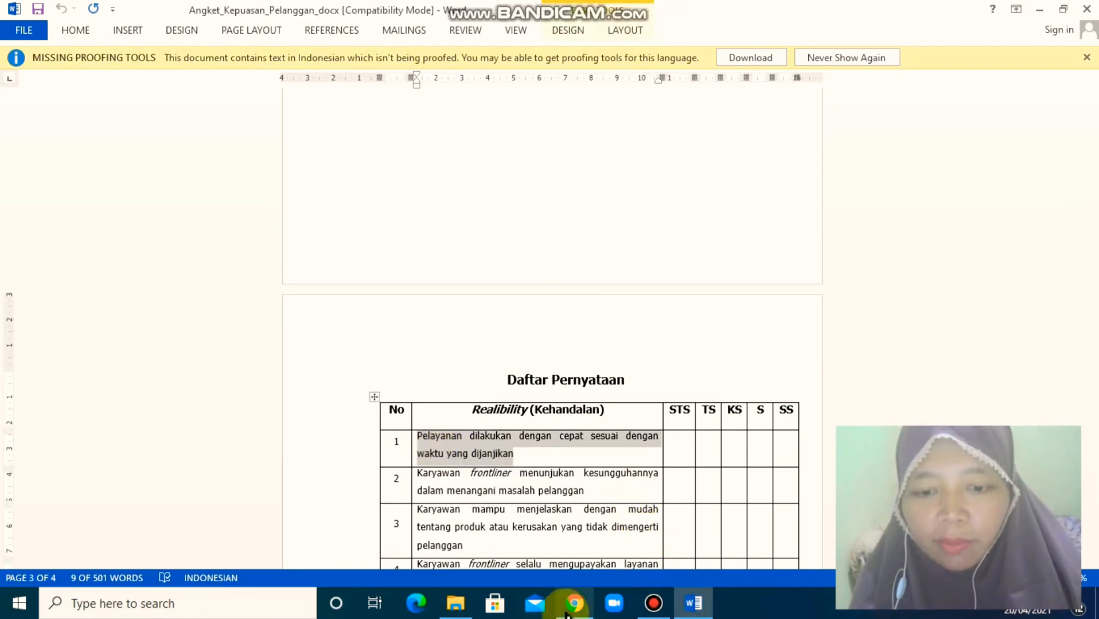
left_click(574, 603)
key("ctrl+v")
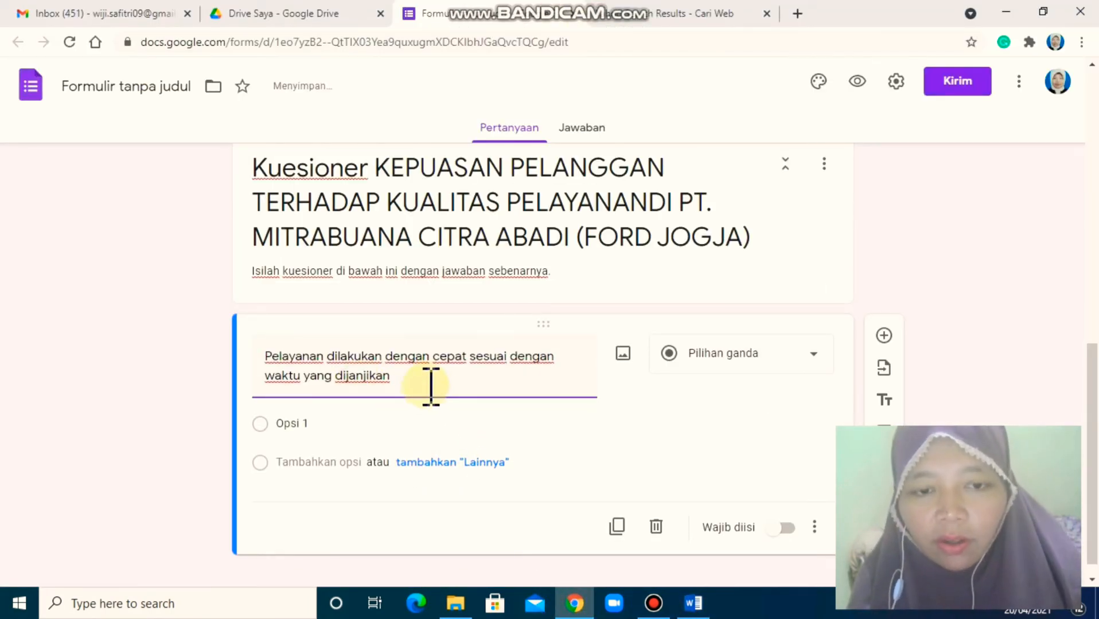
Check the answer scale in the Word statement table and set the question's first option to "Sangat Tidak Setuju".
left_click(696, 600)
right_click(694, 602)
left_click(510, 417)
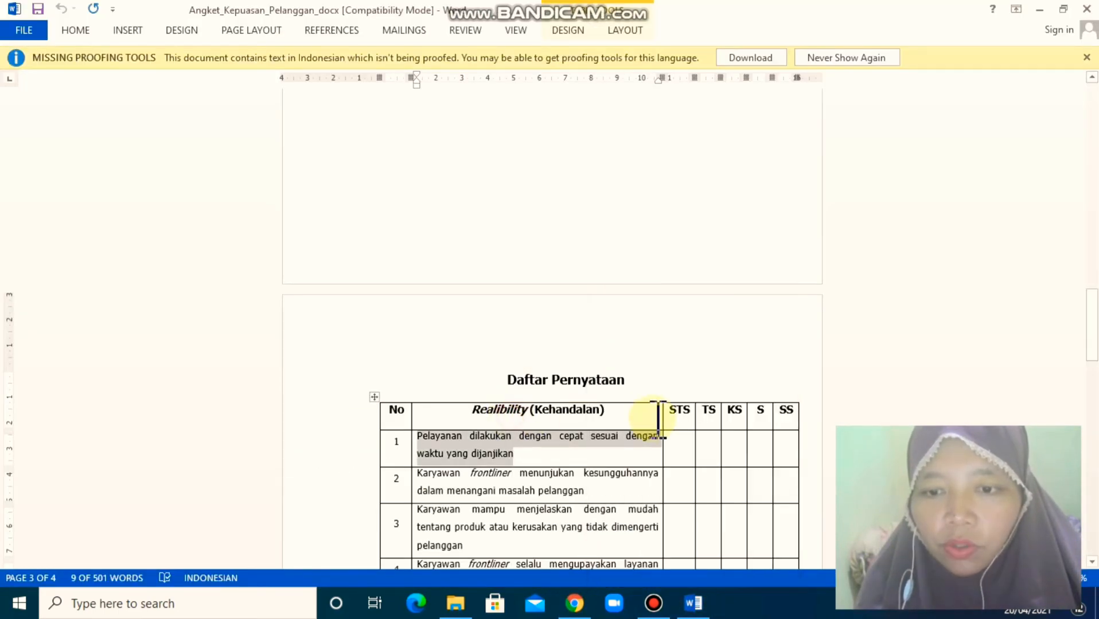
left_click(575, 603)
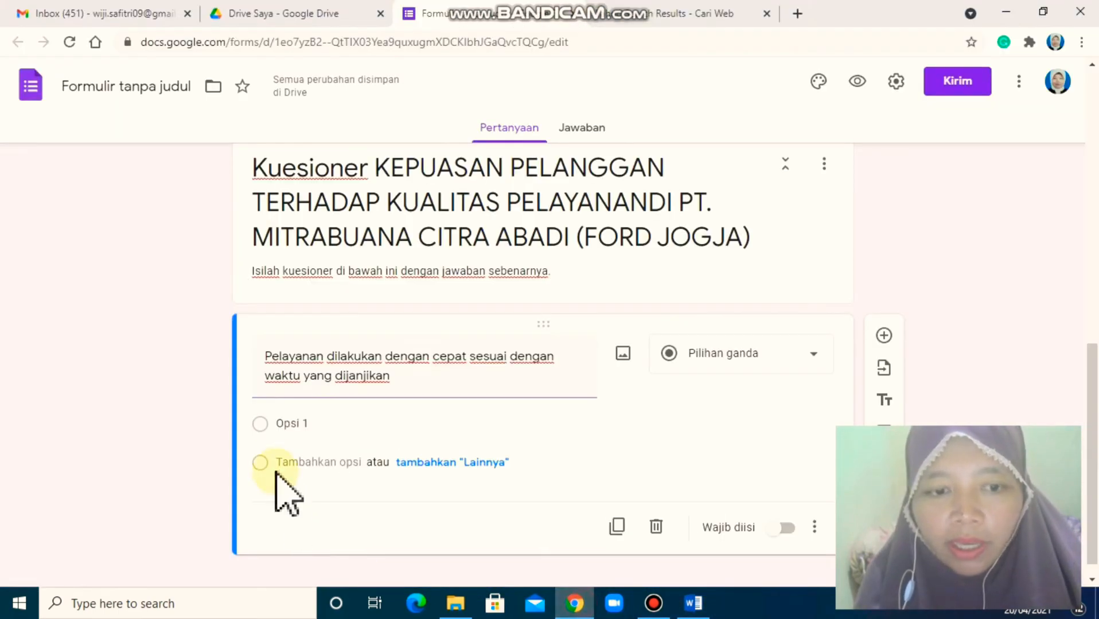
left_click(307, 424)
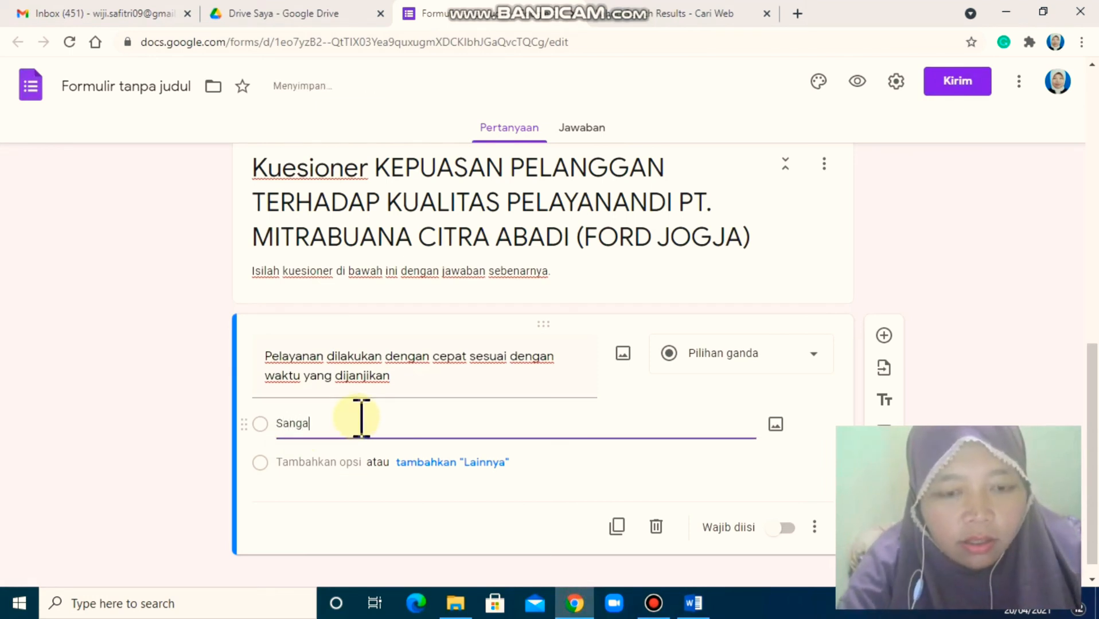
type("Sangat T")
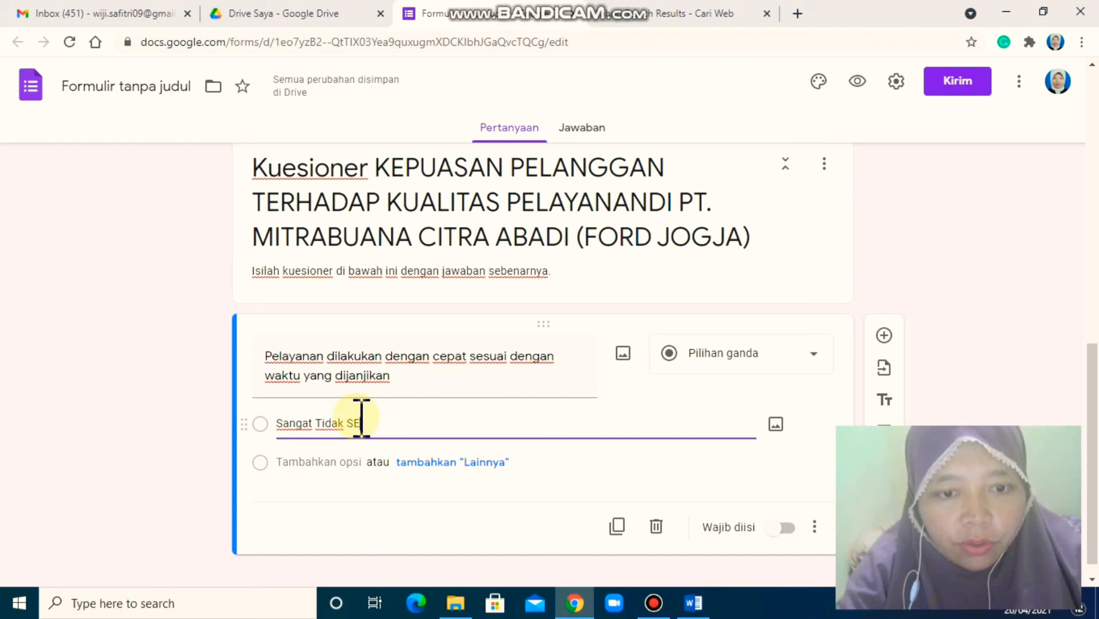
type("idak SE")
key("BackSpace")
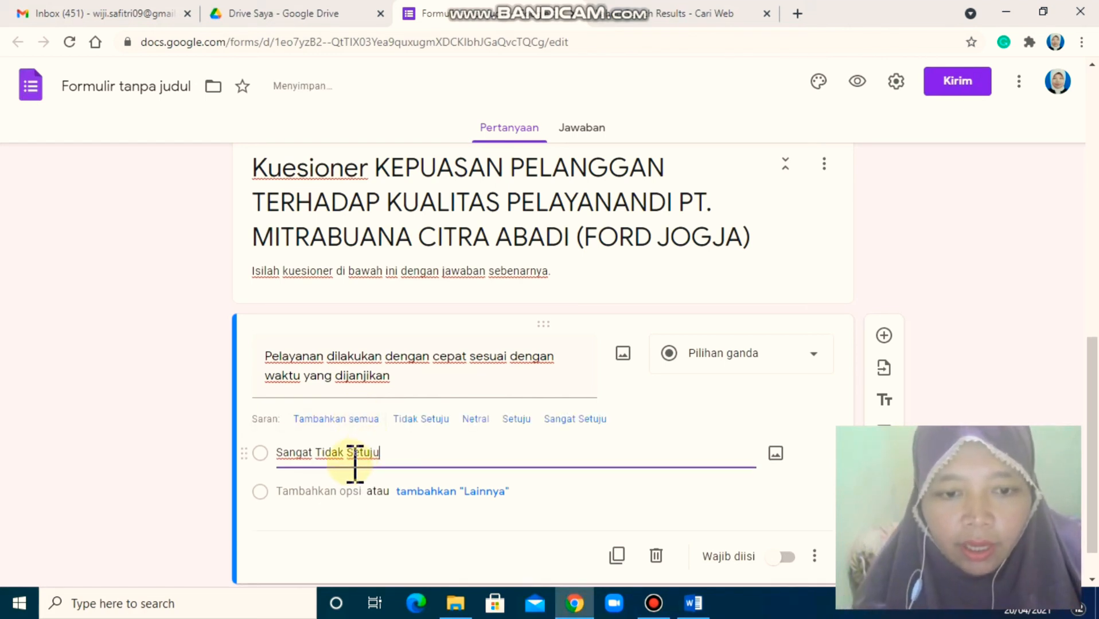
type("etuju")
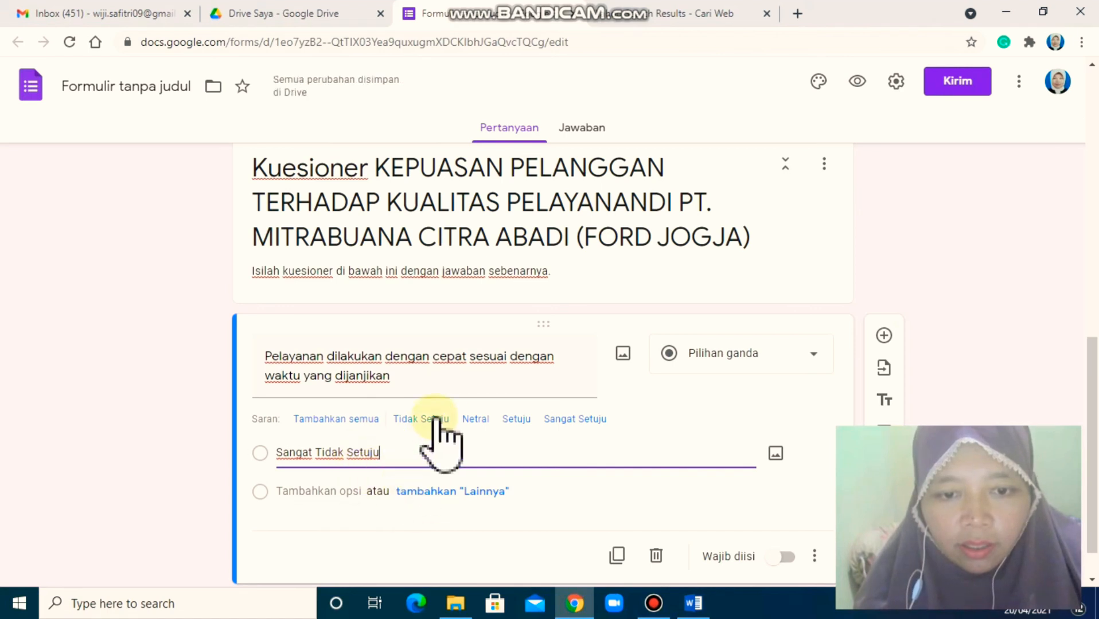
Add the suggested options "Tidak Setuju", "Netral", "Setuju" and "Sangat Setuju", and make the question required.
left_click(430, 419)
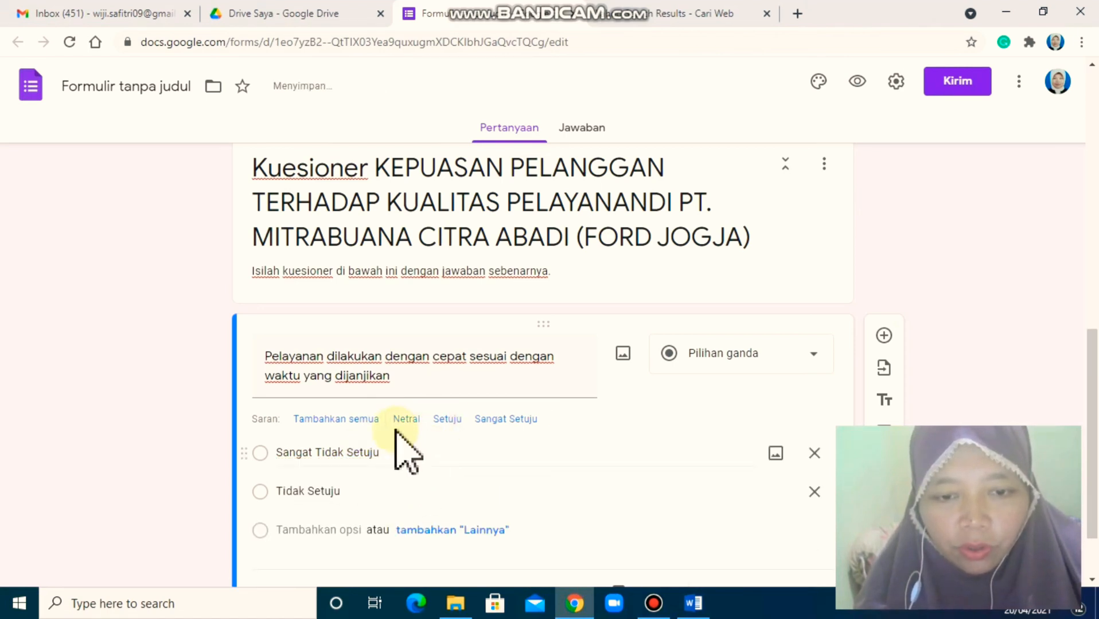
left_click(404, 421)
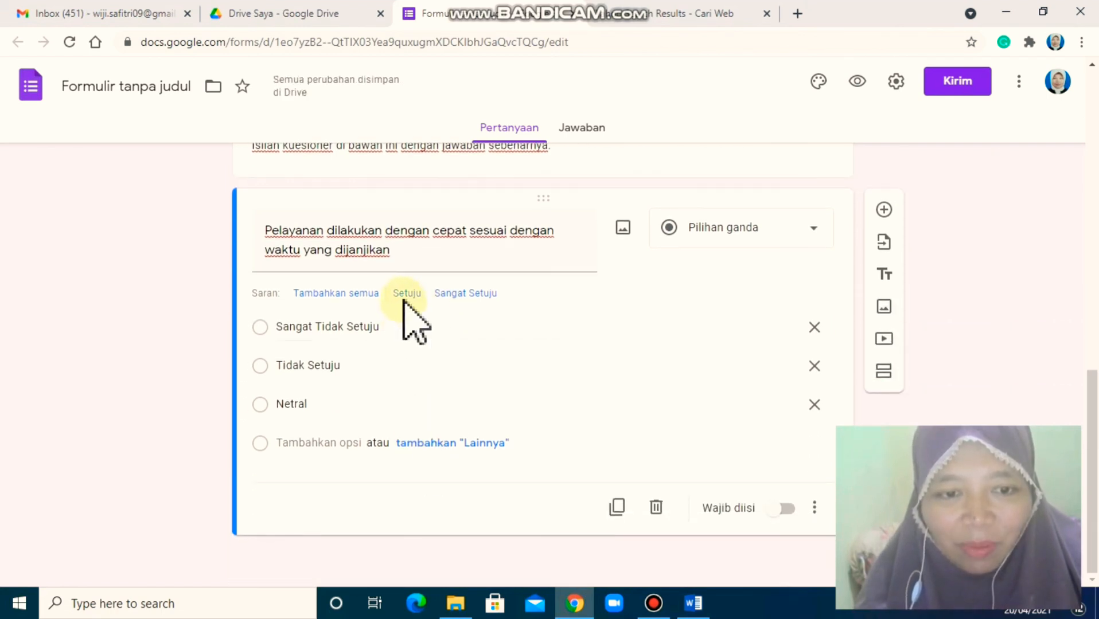
left_click(407, 295)
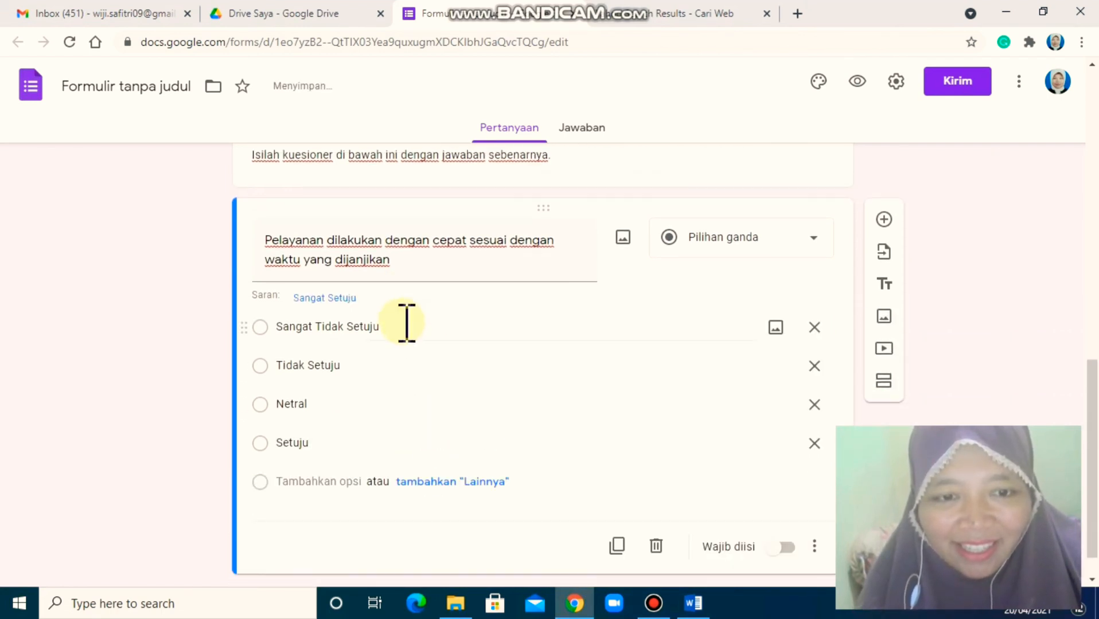
left_click(320, 298)
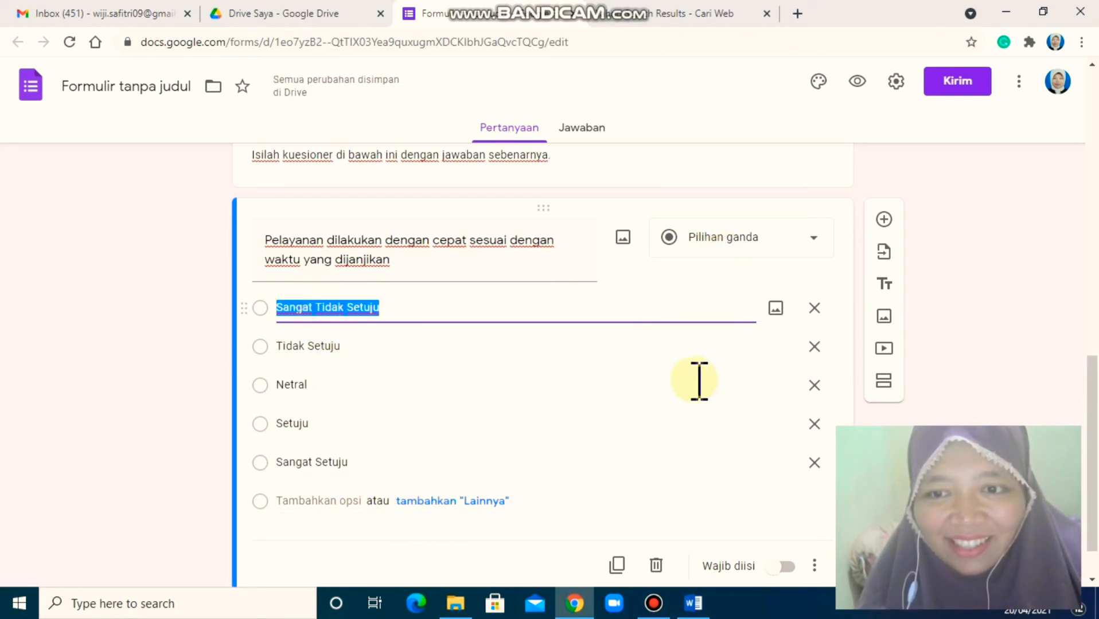
scroll(693, 395, "down", 2)
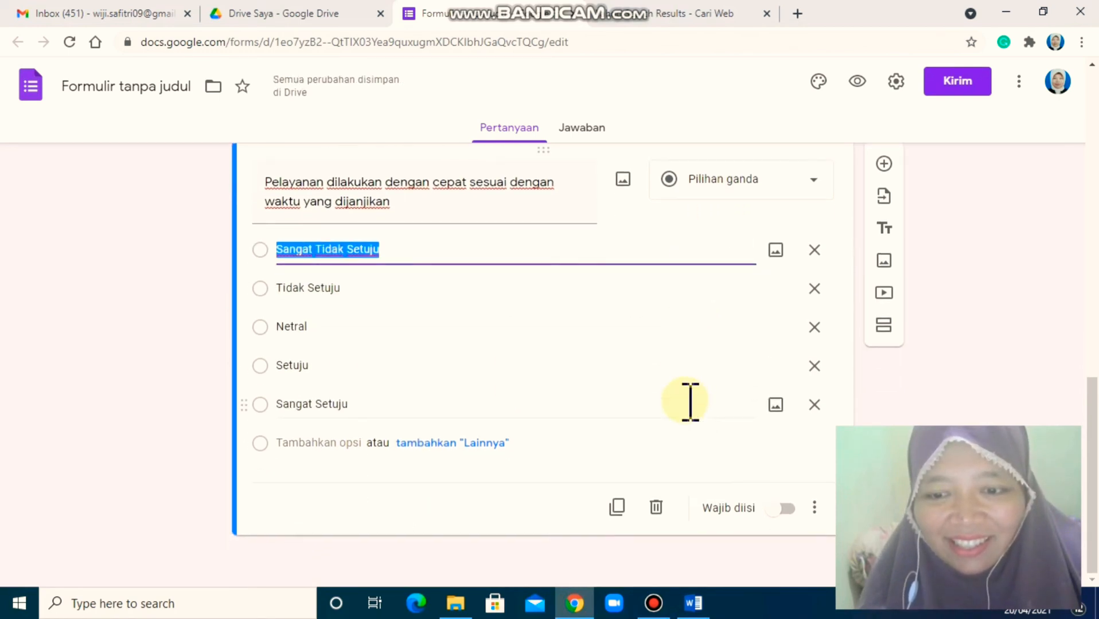
left_click(784, 509)
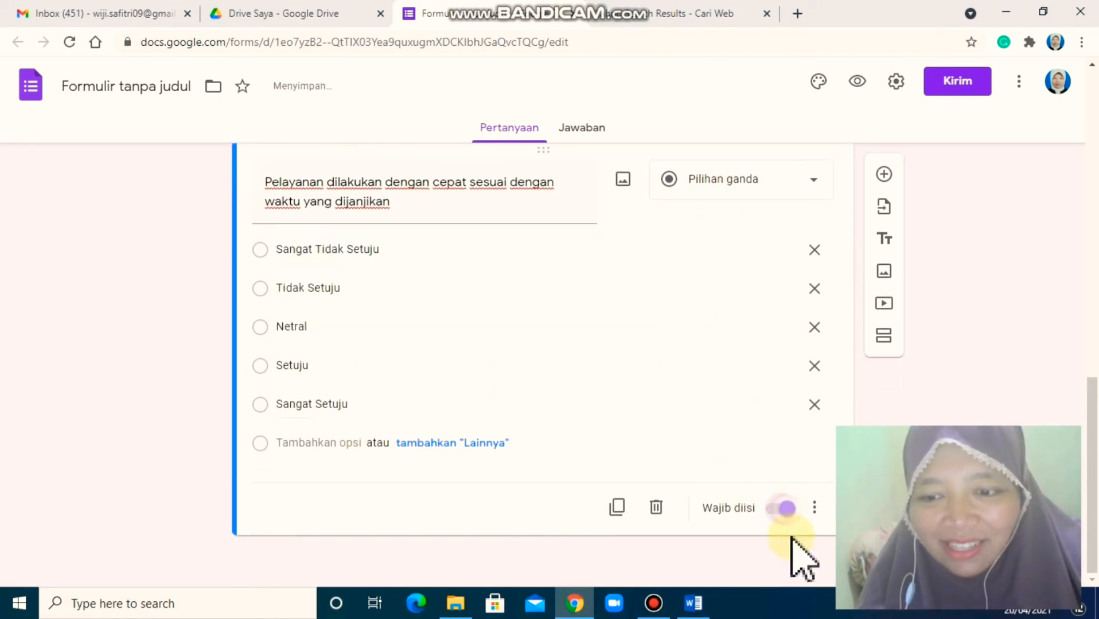
Duplicate the question and replace its text with Word statement 2, "Karyawan frontliner menunjukan kesungguhannya dalam menangani masalah pelanggan".
left_click(612, 507)
left_click(693, 604)
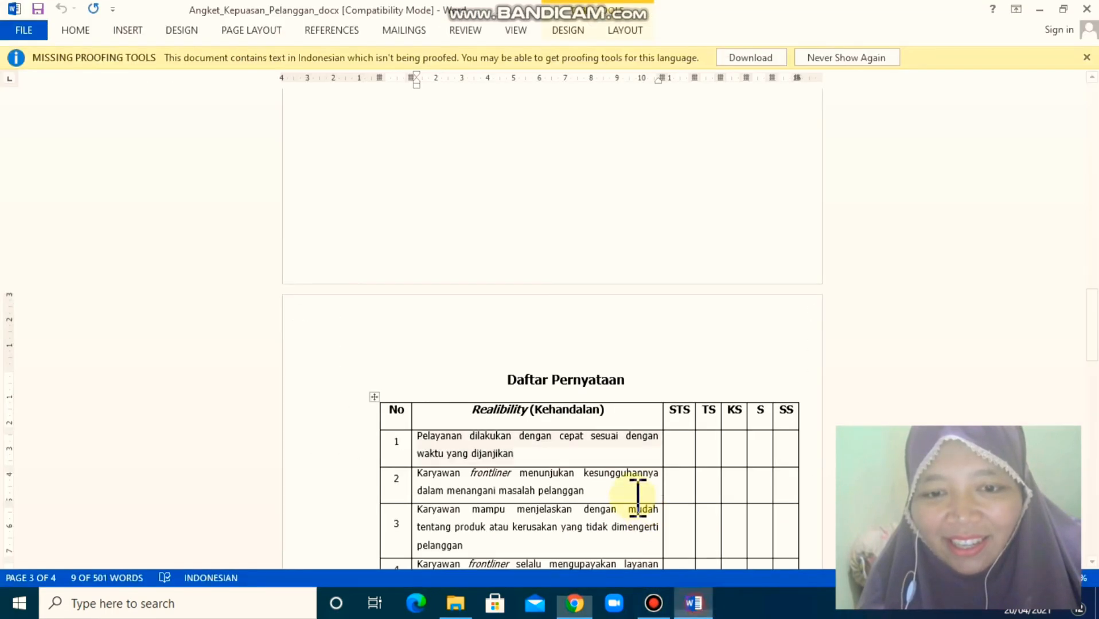
scroll(592, 409, "down", 3)
left_click_drag(588, 397, 442, 396)
key("ctrl+c")
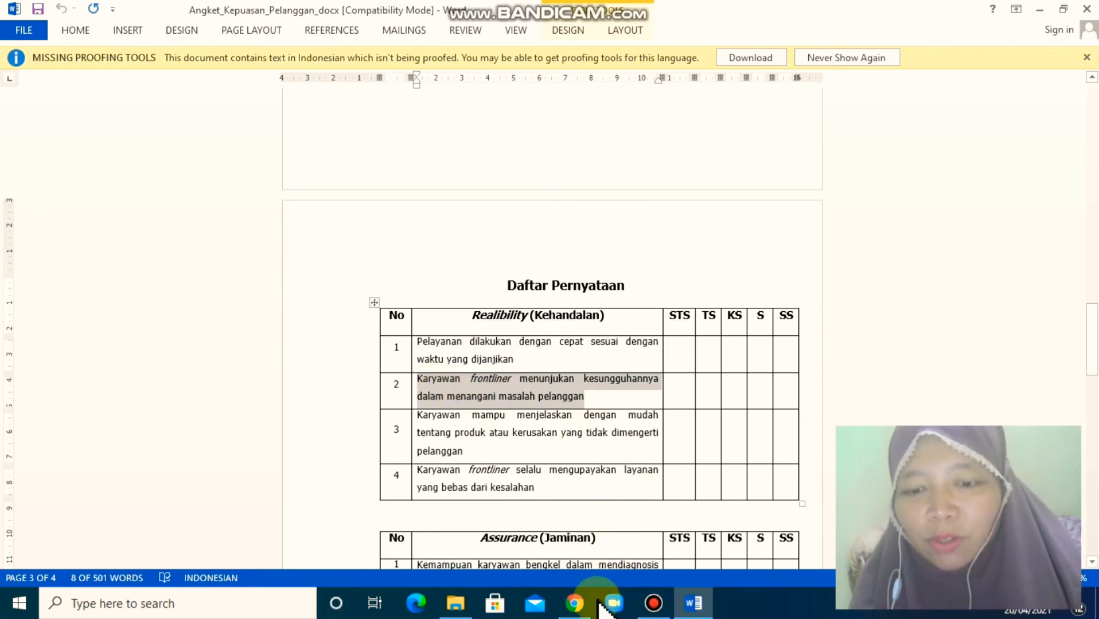
left_click(574, 603)
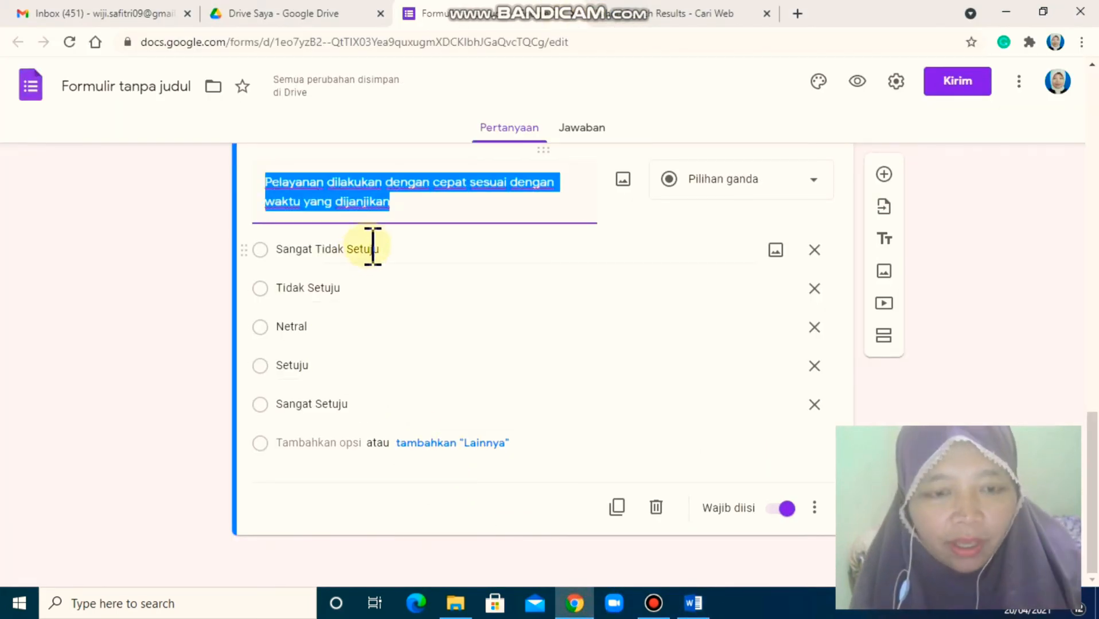
key("ctrl+v")
Duplicate the question and replace its text with Word statement 3, "Karyawan mampu menjelaskan dengan mudah tentang produk atau kerusakan yang tidak dimengerti pelanggan".
left_click(617, 507)
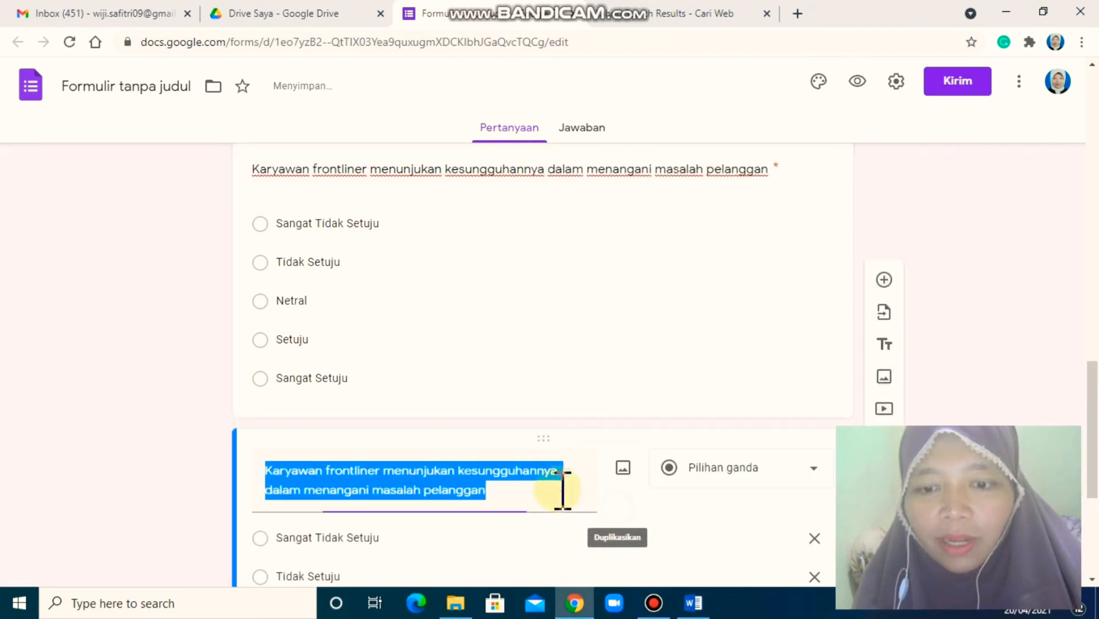
left_click(693, 603)
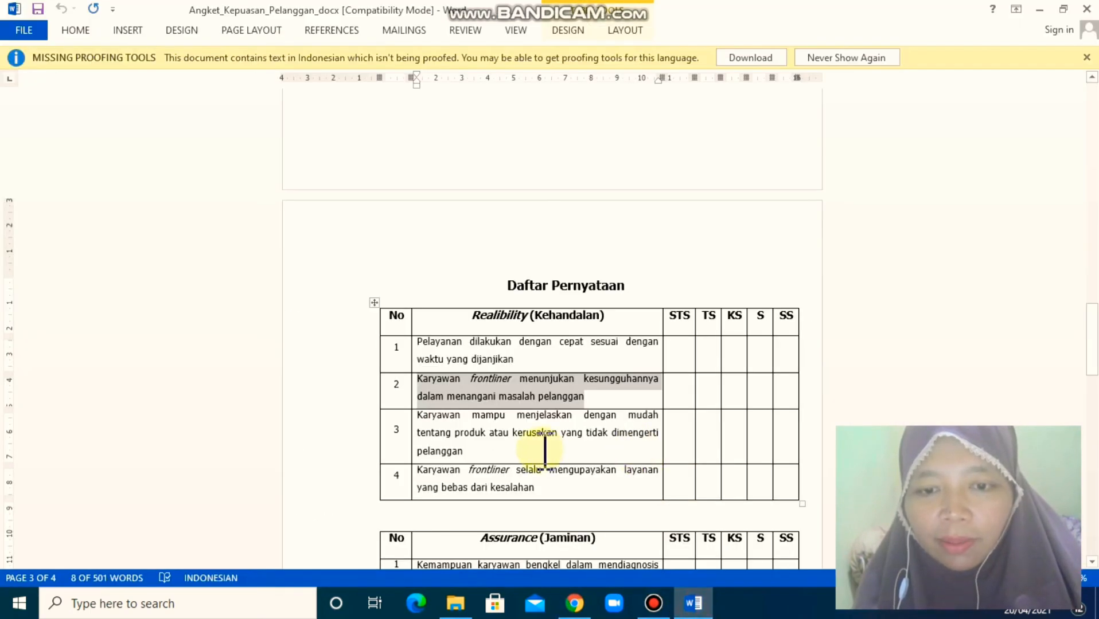
left_click(484, 449)
left_click(423, 424)
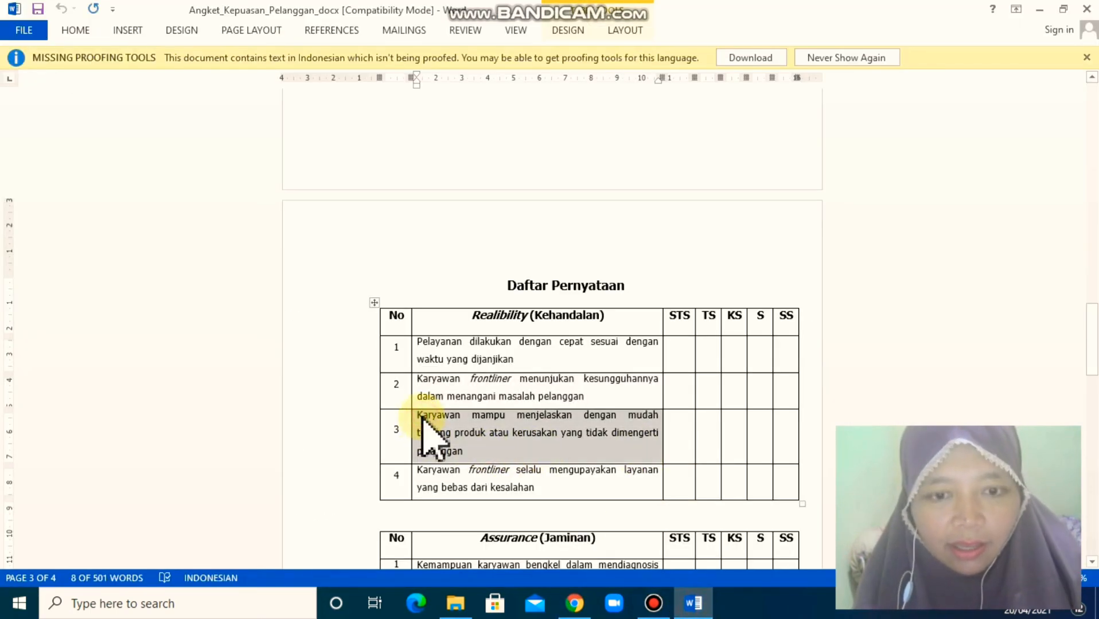
left_click(574, 603)
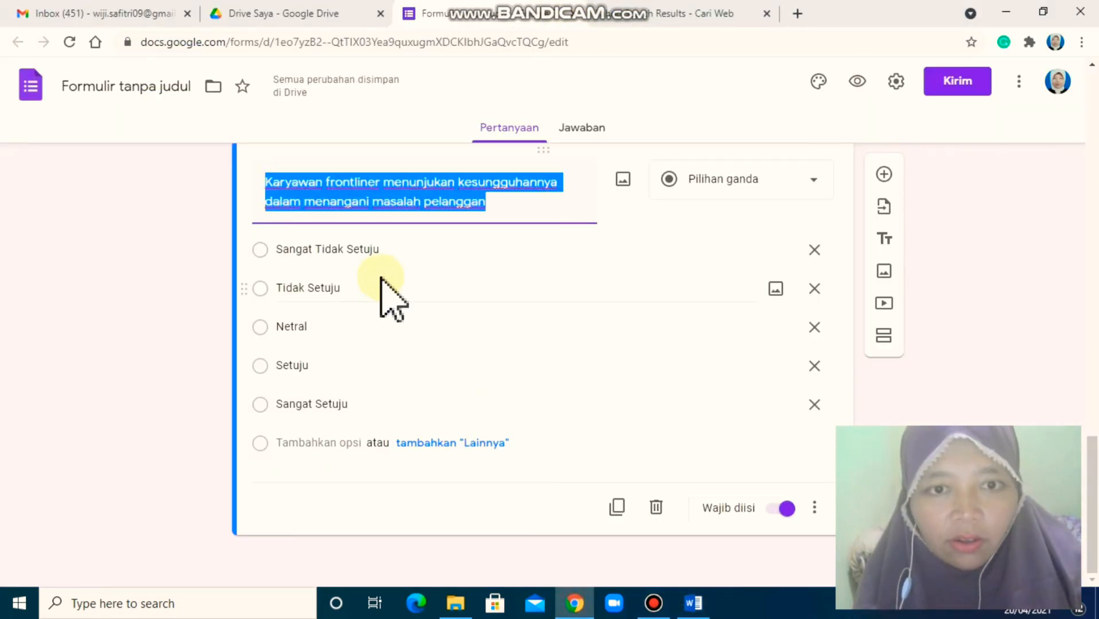
key("ctrl+v")
Duplicate the question again and replace its text with Word statement 4, "Karyawan frontliner selalu mengupayakan layanan yang bebas dari kesalahan".
left_click(616, 527)
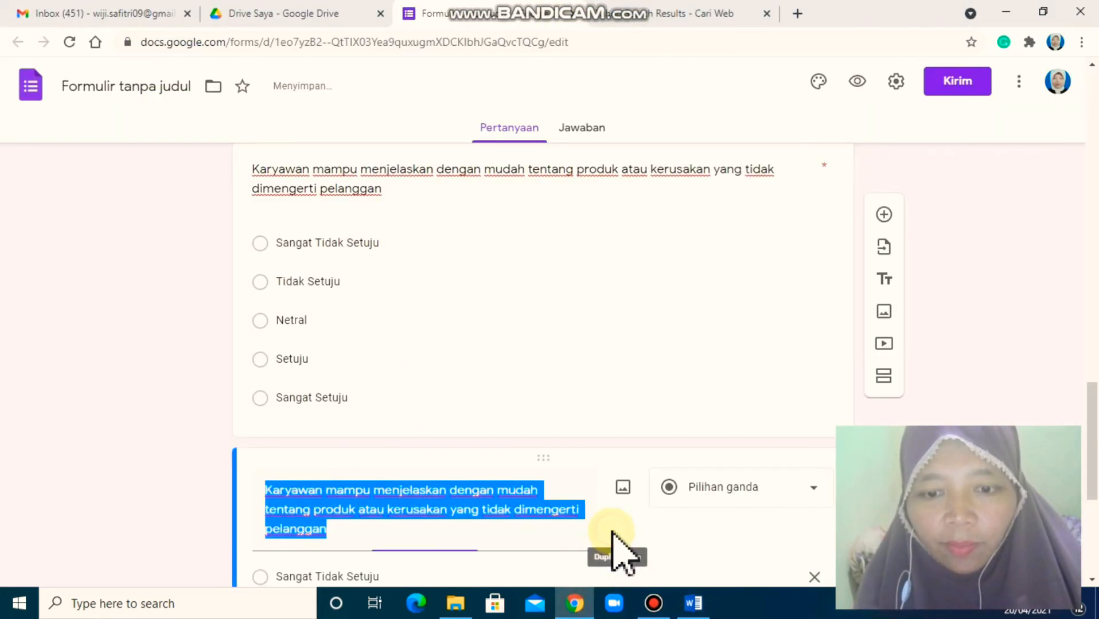
left_click(692, 603)
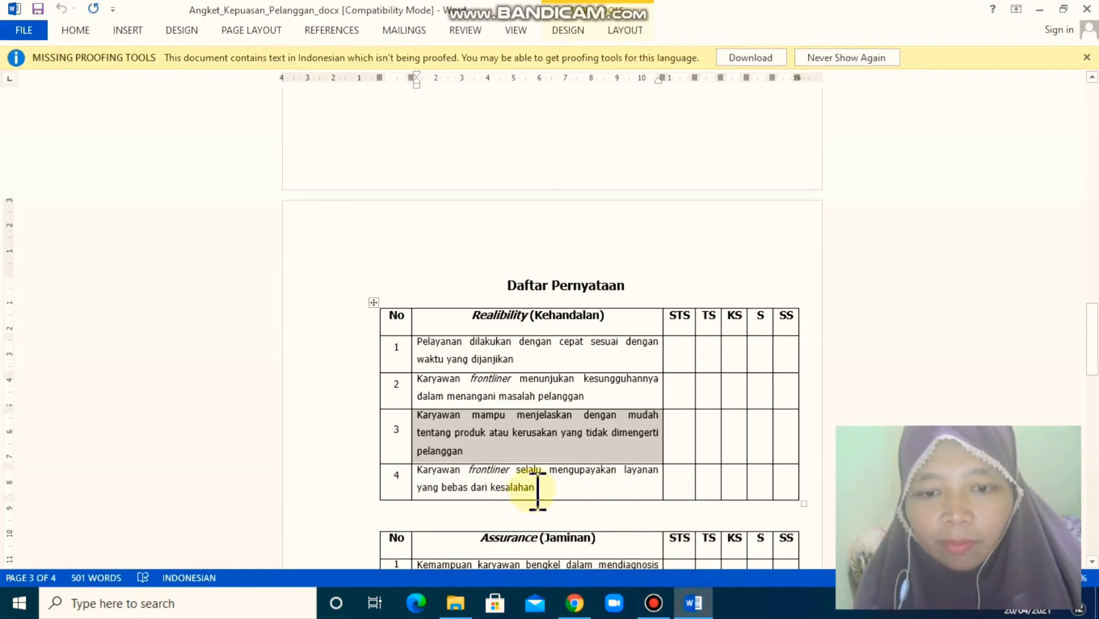
left_click_drag(537, 488, 422, 469)
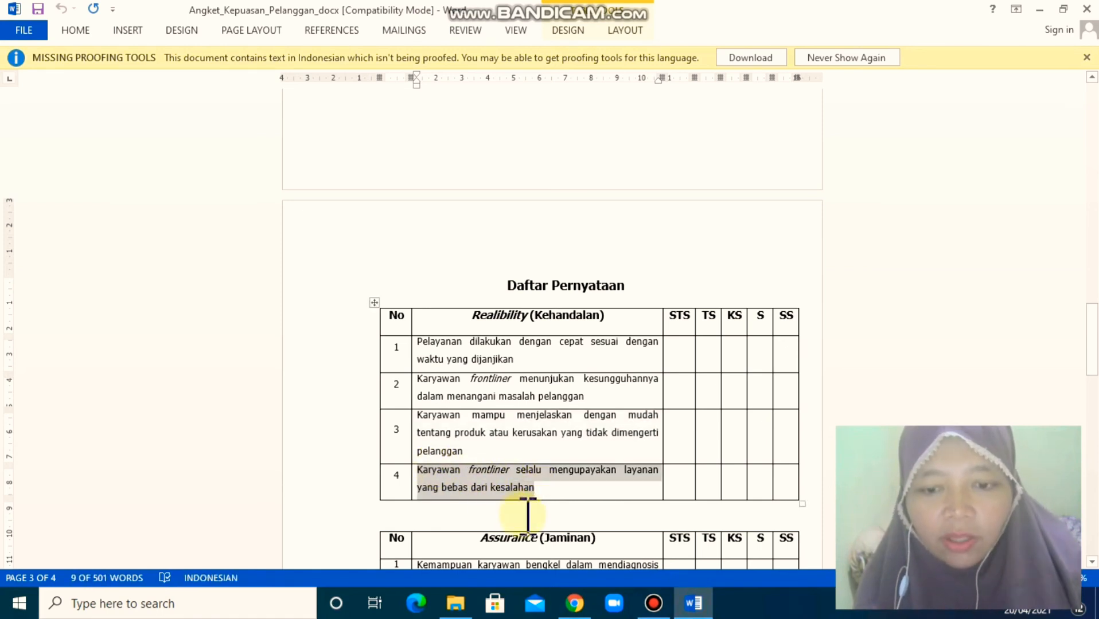
key("ctrl+c")
left_click(574, 604)
key("ctrl+v")
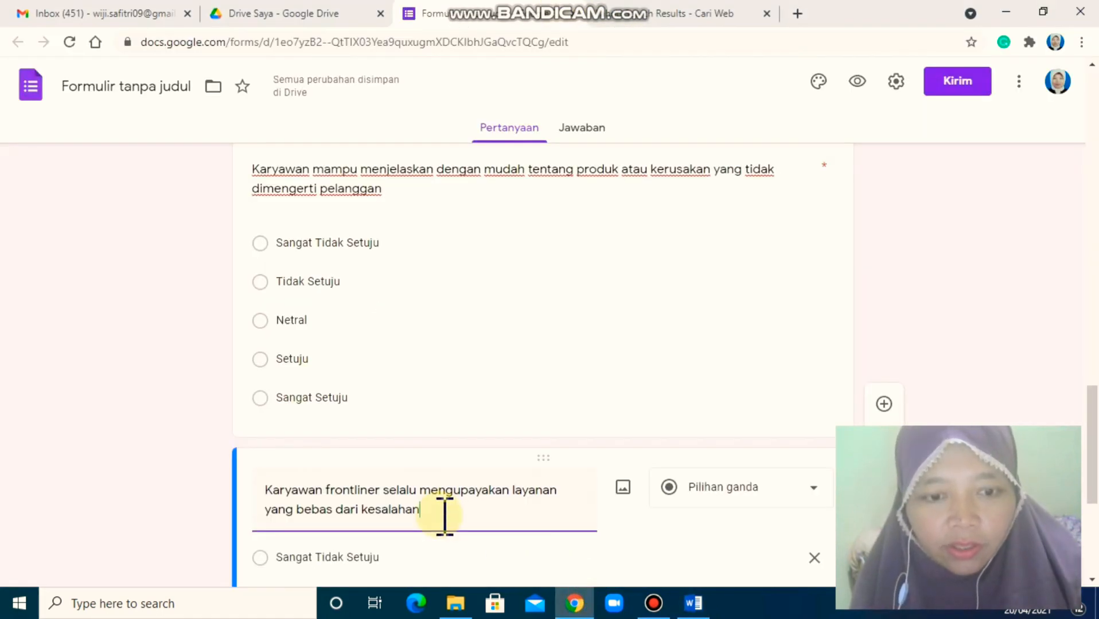
scroll(425, 399, "down", 5)
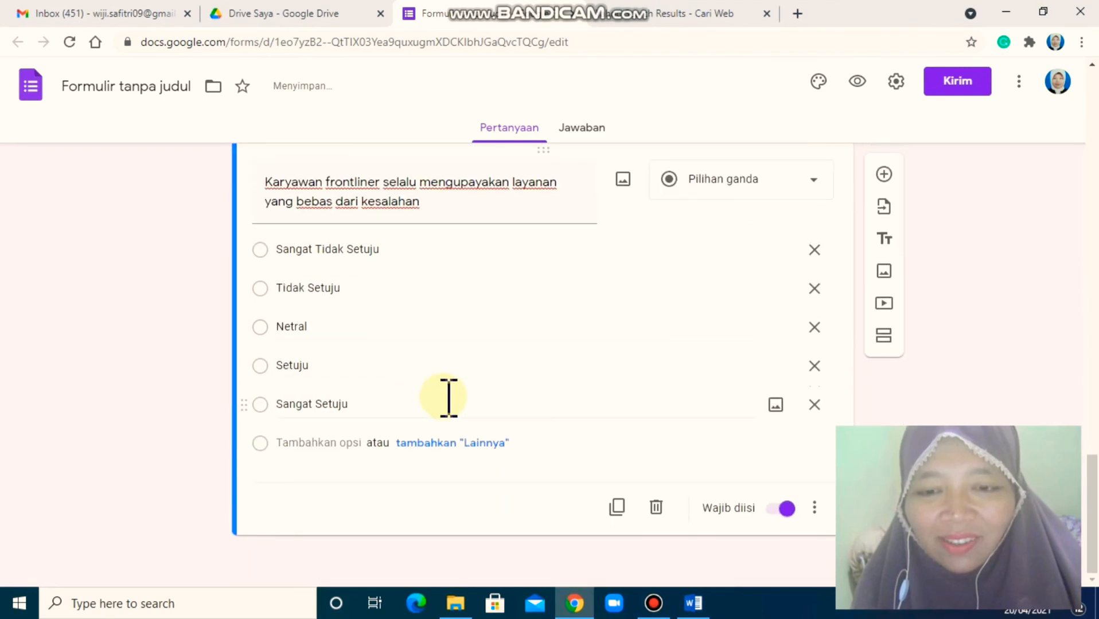
Look through the remaining statement tables in Word, and review the form's questions back to the title of section 1.
left_click(692, 603)
scroll(660, 453, "down", 10)
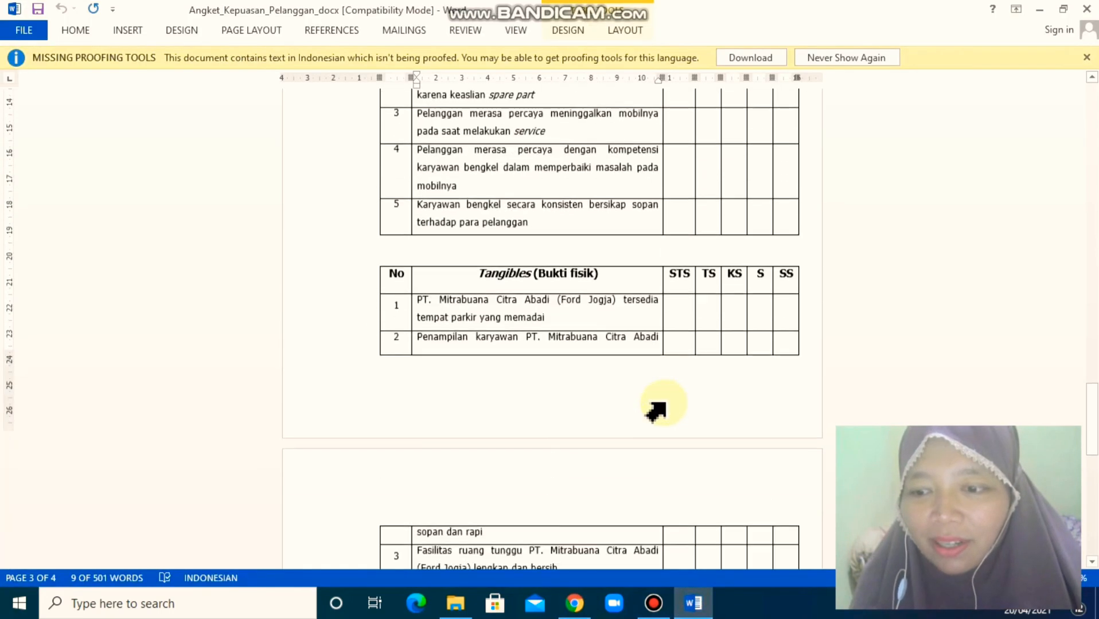
scroll(659, 413, "down", 10)
left_click(573, 603)
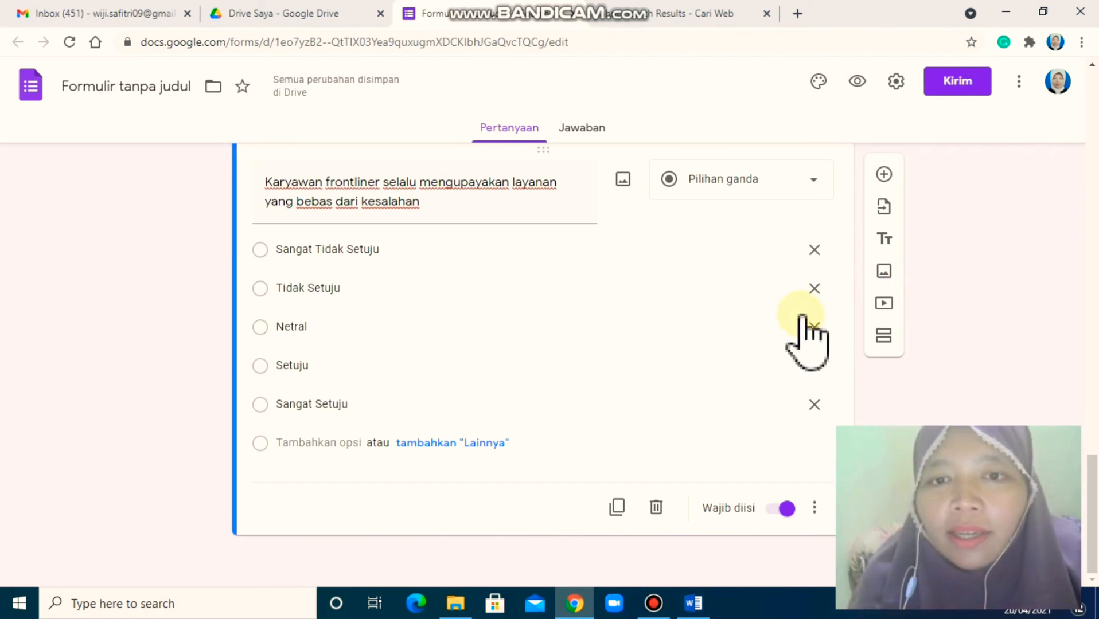
scroll(847, 306, "down", 10)
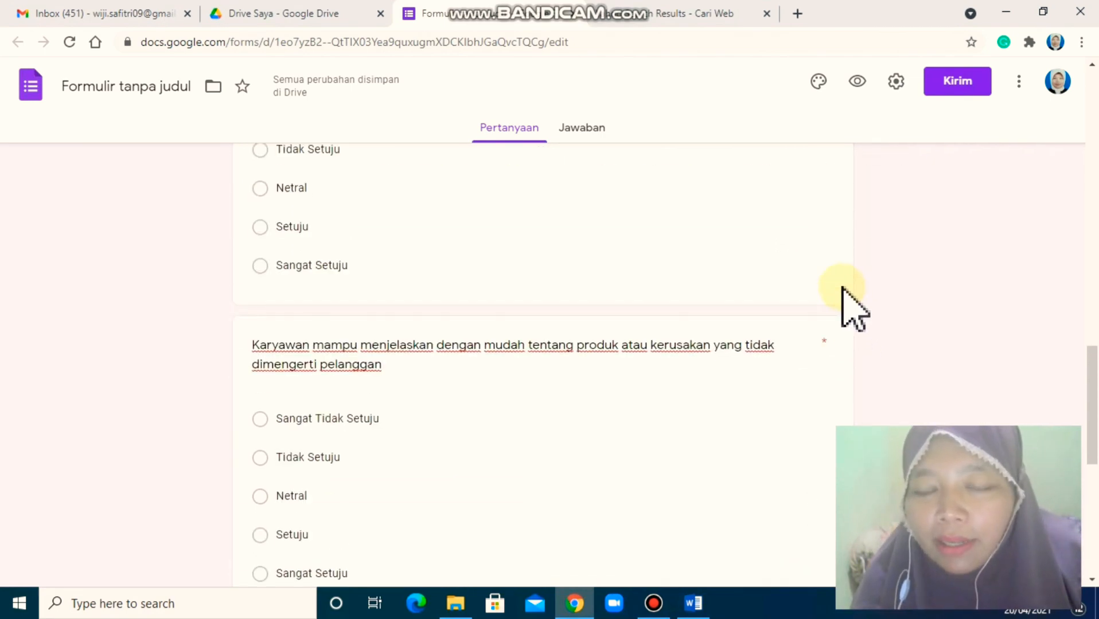
scroll(976, 317, "up", 10)
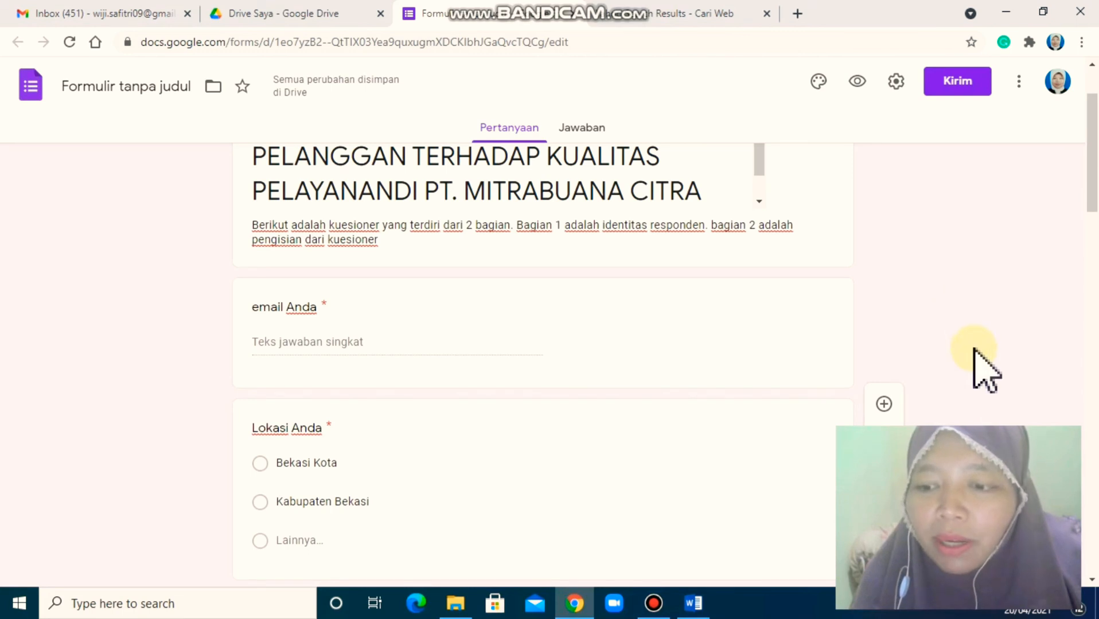
scroll(969, 275, "up", 2)
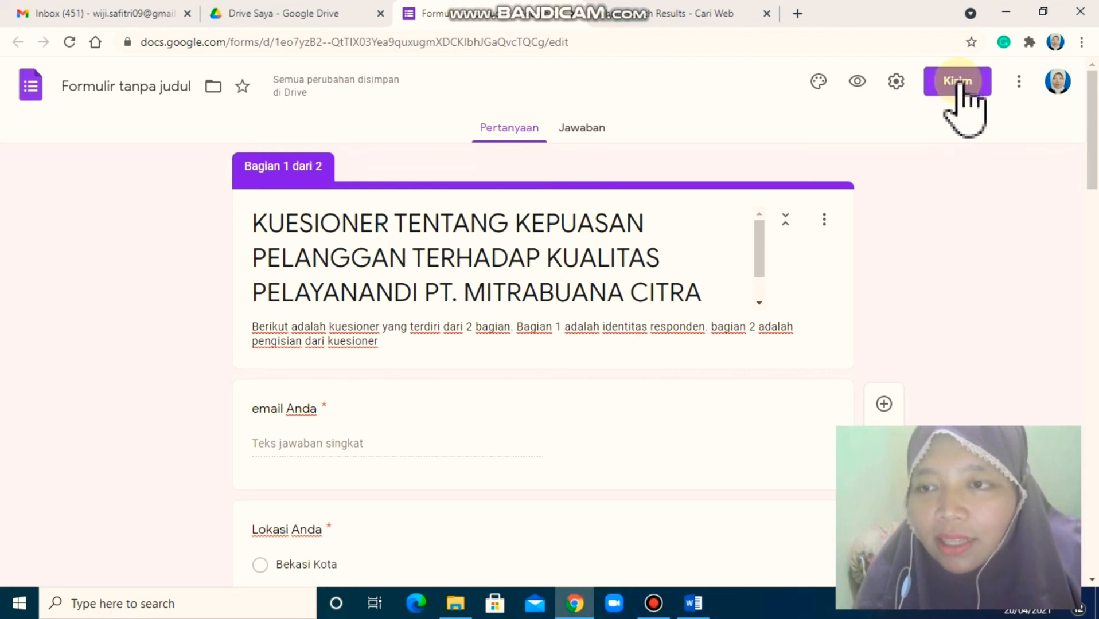
Prepare to send the form by email: enter the recipient's suggested e-mail address and include the form in the message.
left_click(959, 83)
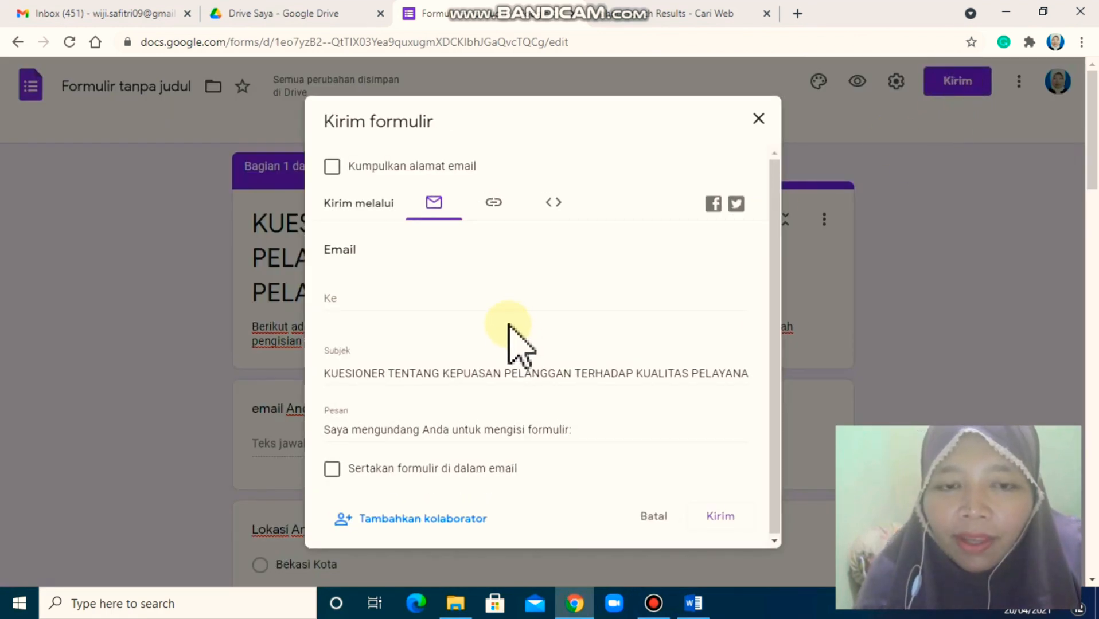
left_click(418, 304)
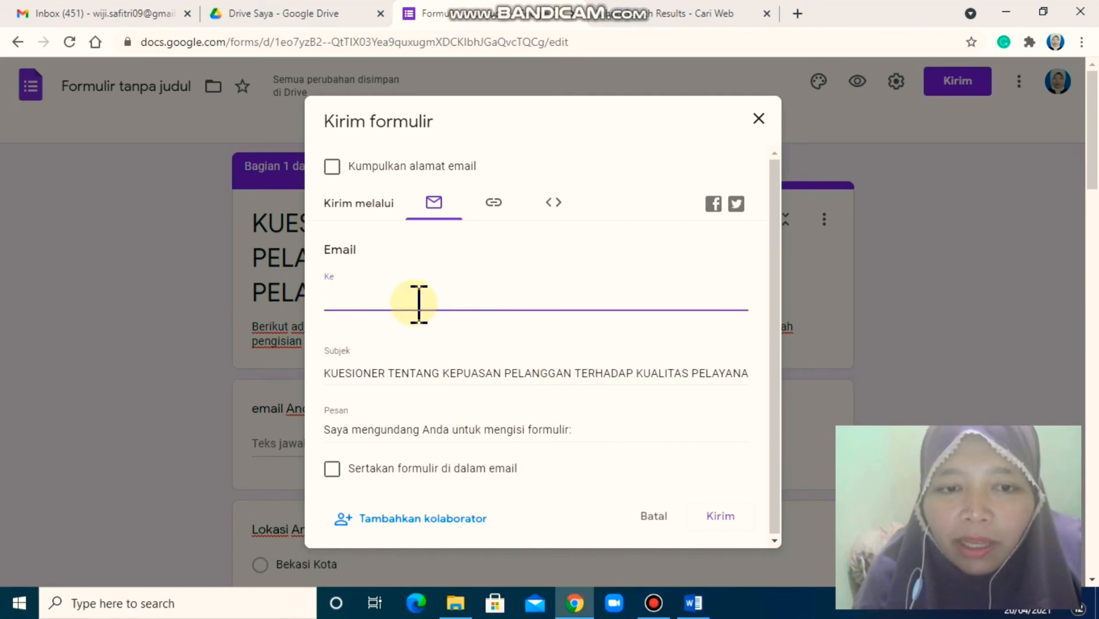
type("w")
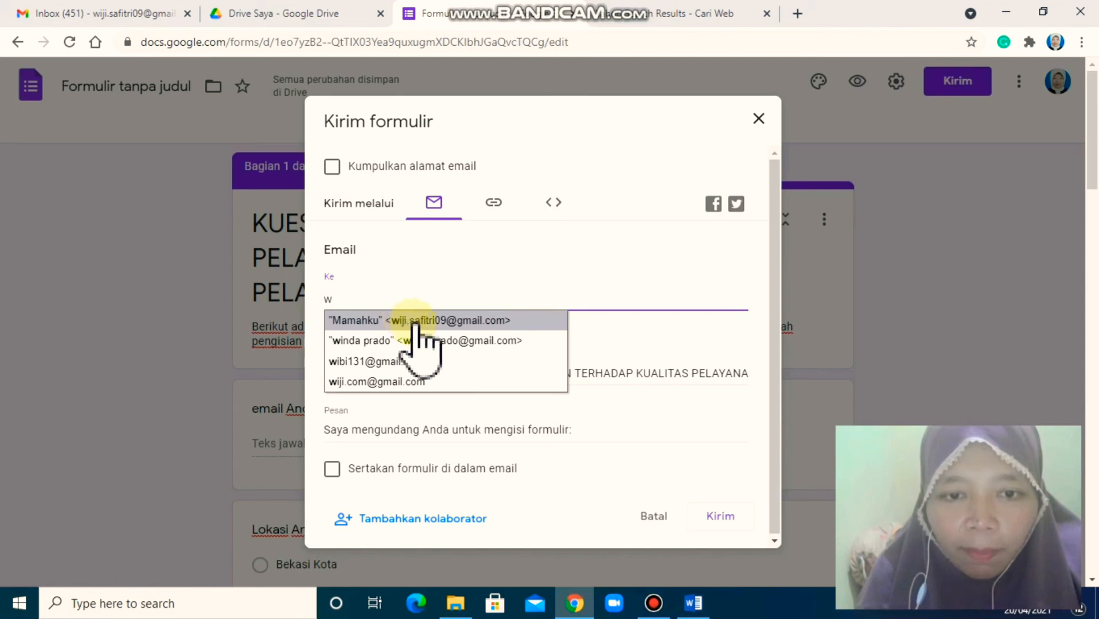
left_click(449, 323)
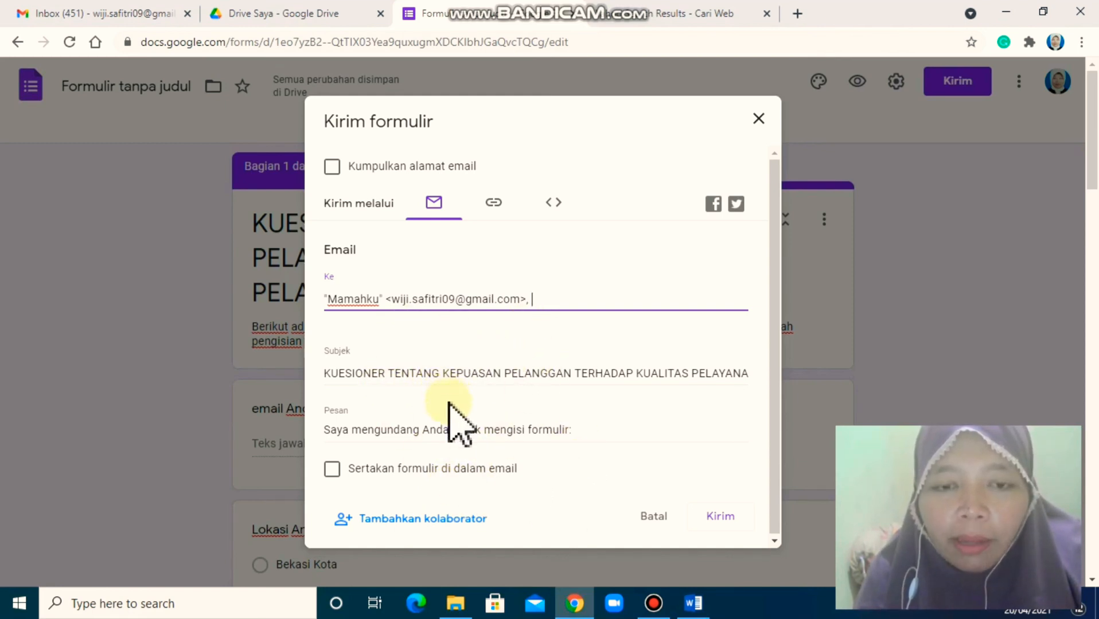
left_click(334, 468)
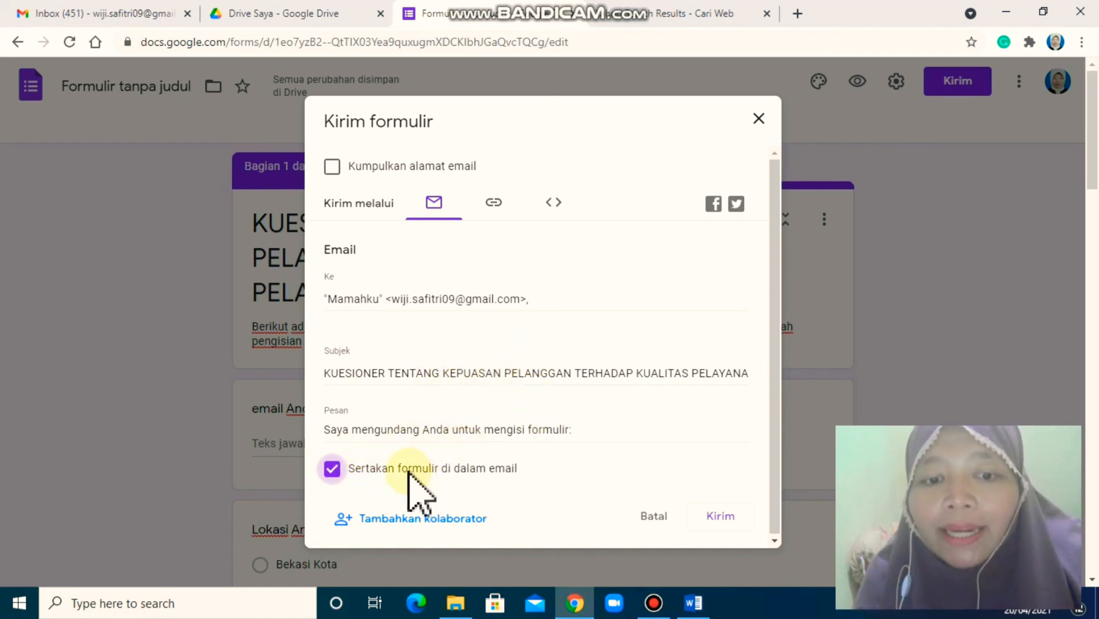
left_click(332, 469)
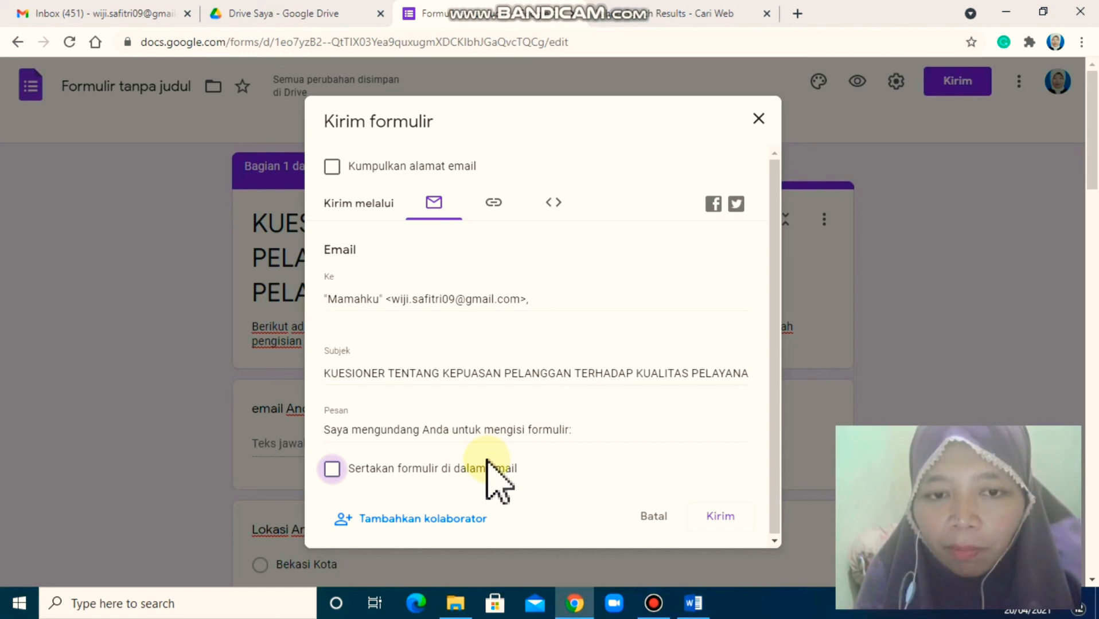
left_click(332, 469)
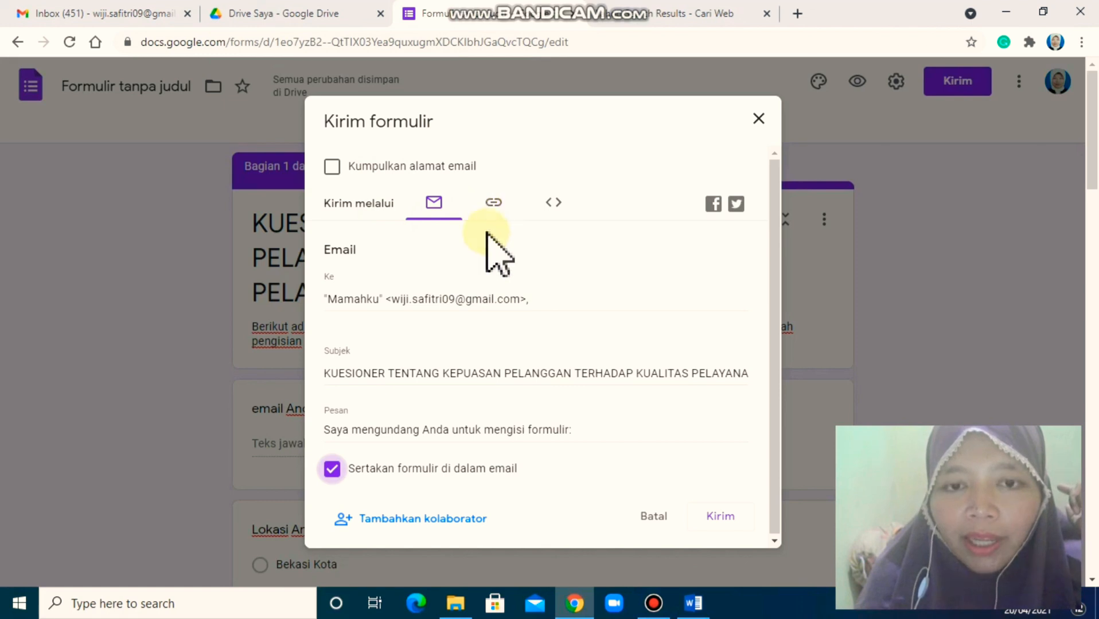
Switch the sending method to a link, shorten the form's URL and copy the short link.
left_click(495, 206)
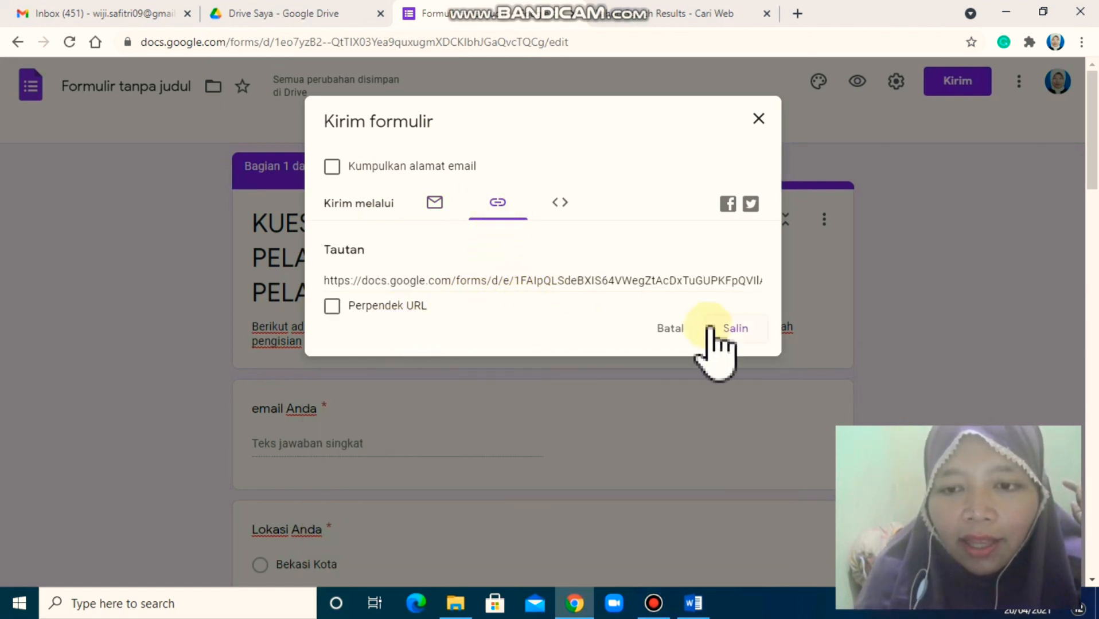
left_click(734, 331)
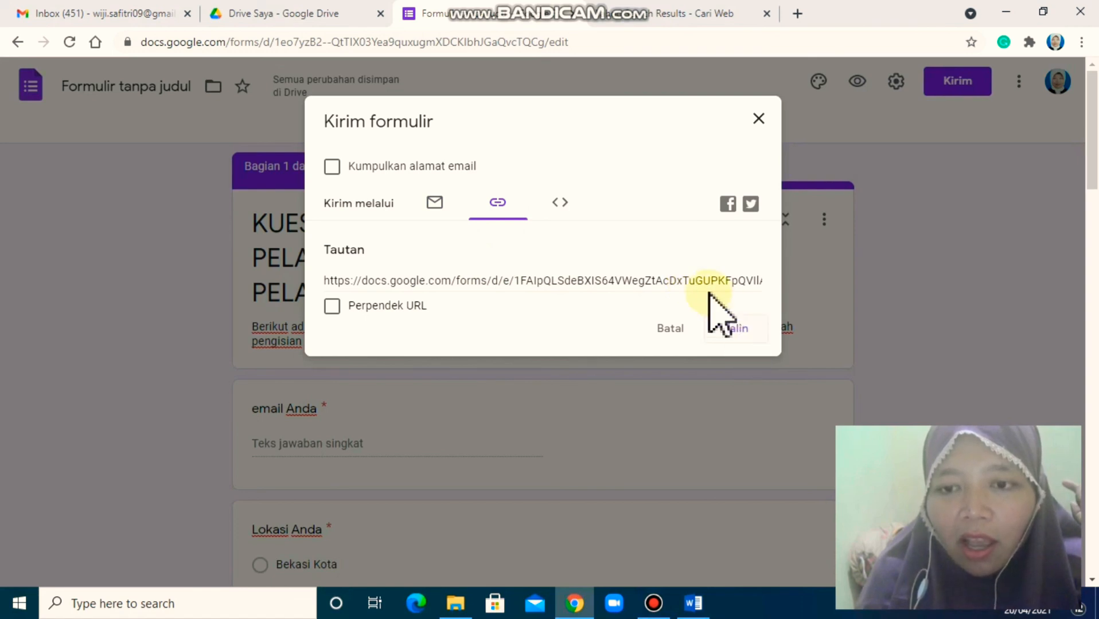
left_click(685, 281)
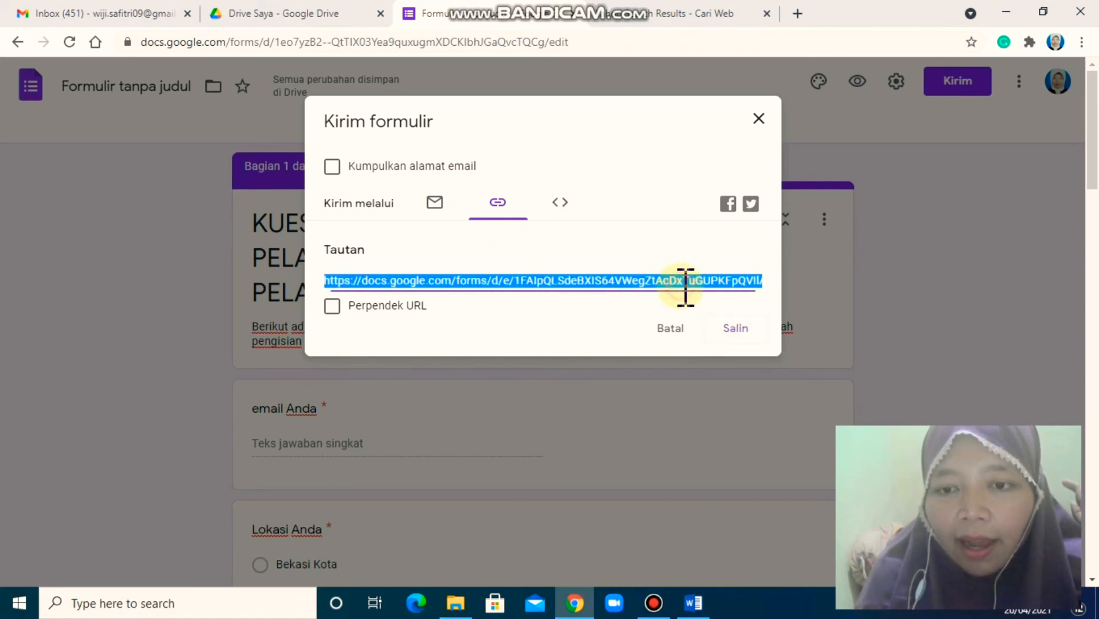
left_click(574, 330)
left_click(347, 313)
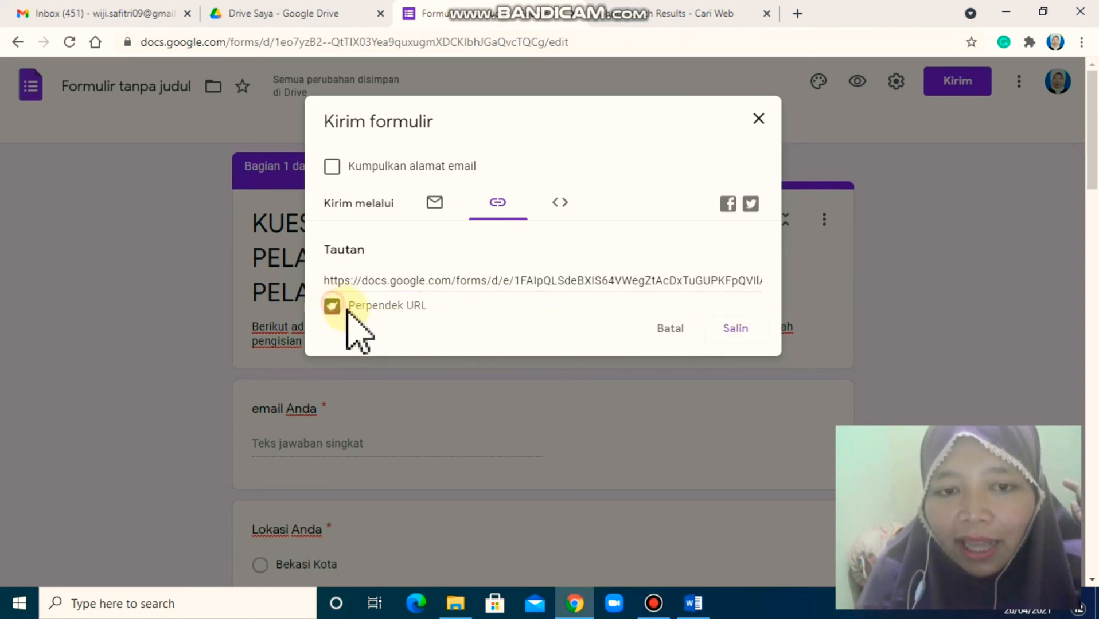
left_click(504, 291)
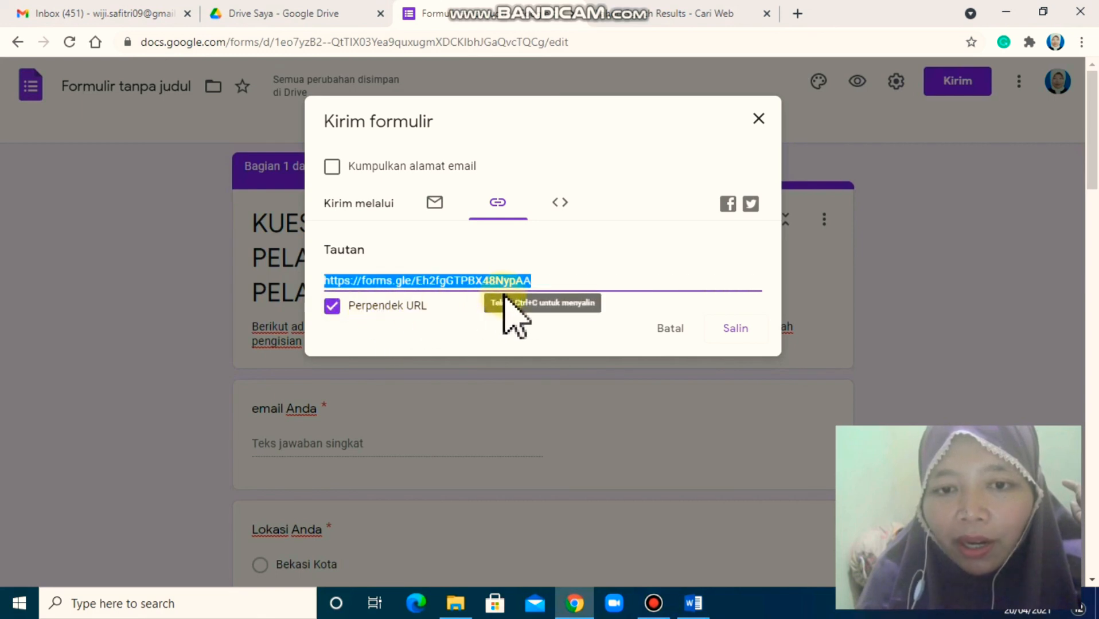
left_click(735, 333)
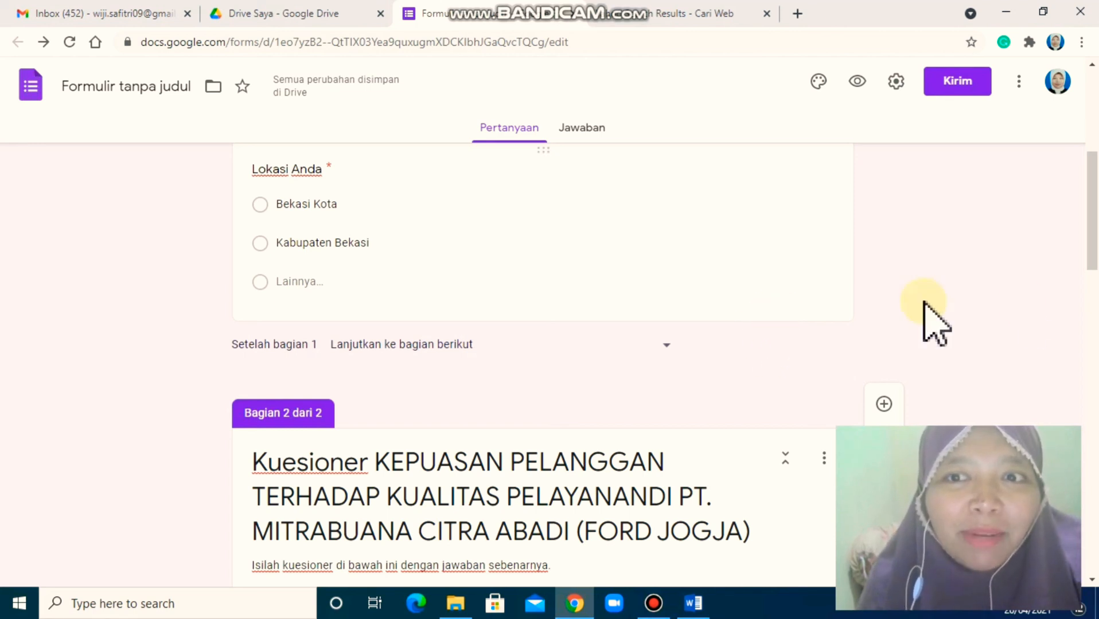
left_click_drag(1091, 245, 1094, 99)
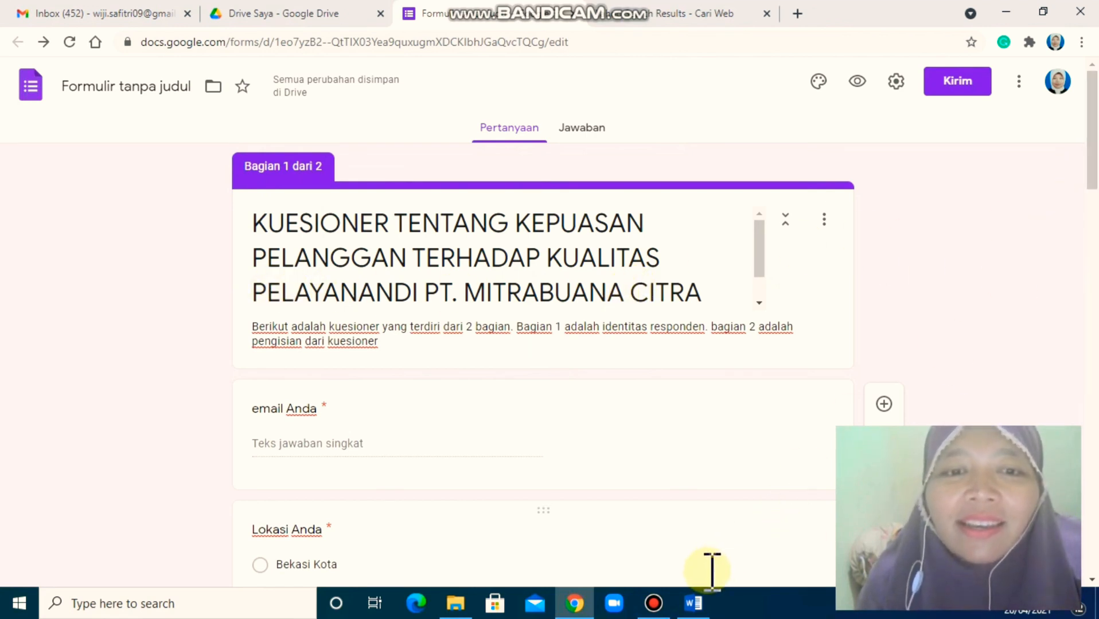
left_click(652, 602)
left_click(741, 140)
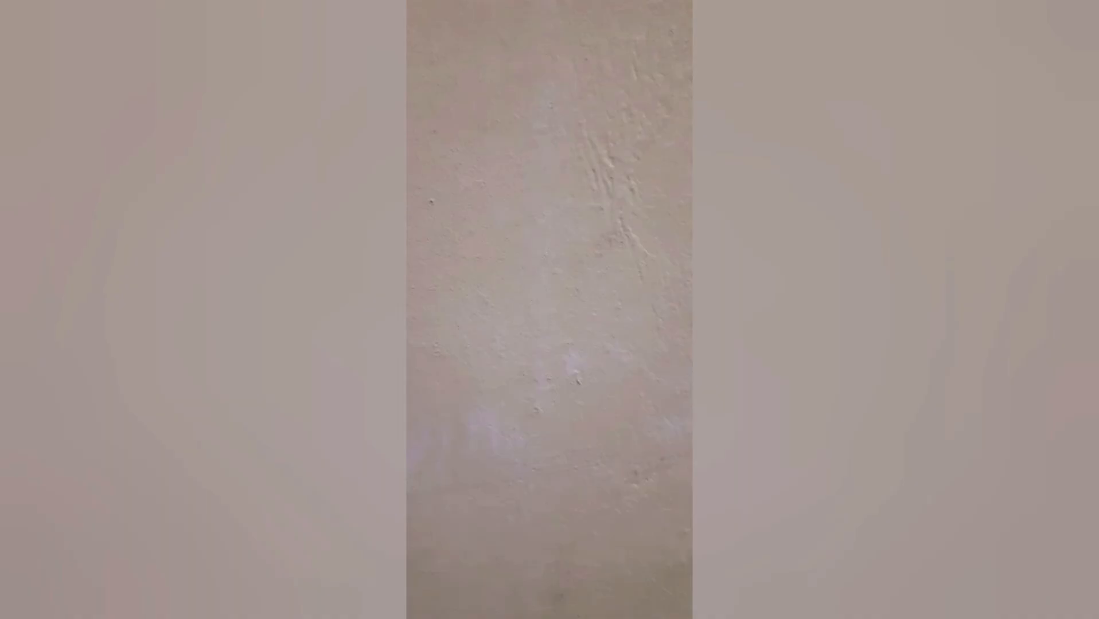